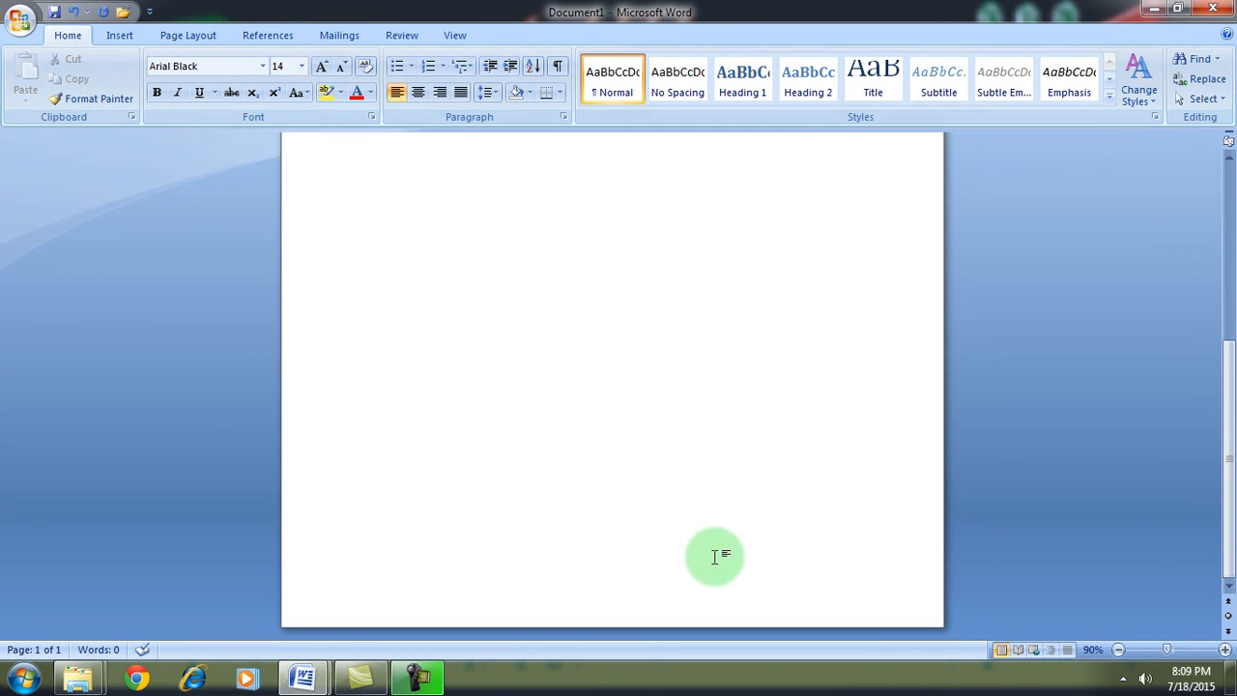
Step: Insert the built-in Blank header into the document
left_click_drag(1227, 495, 1230, 302)
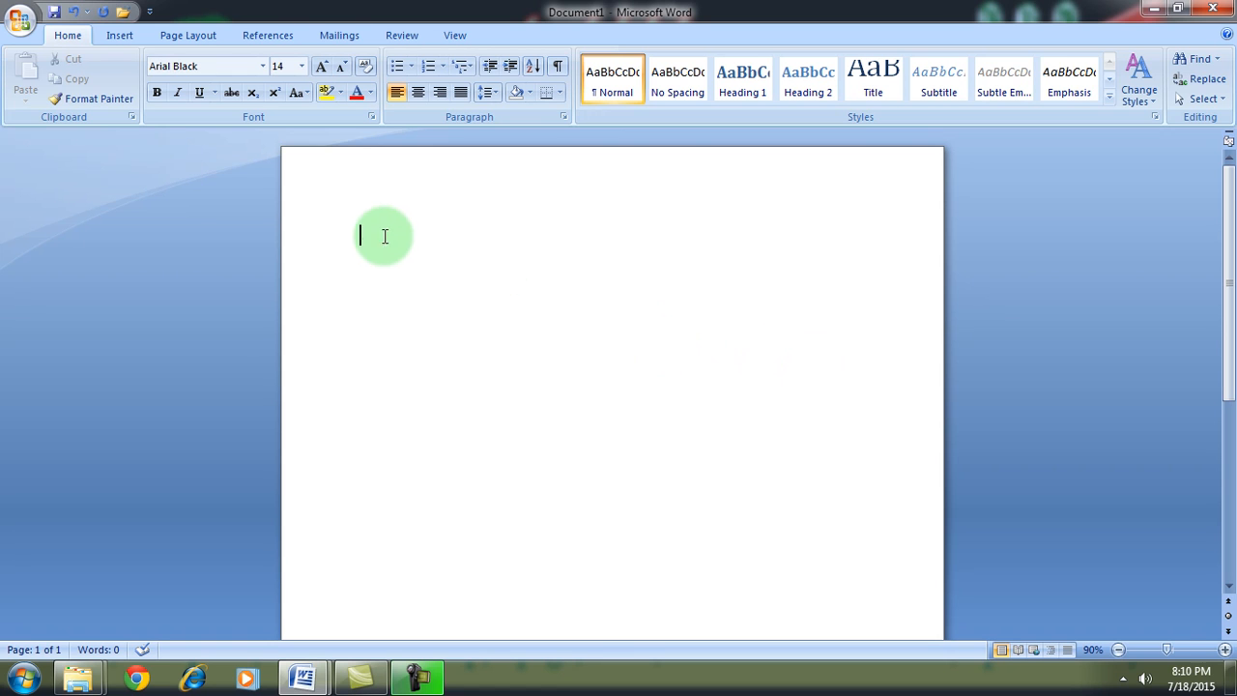
left_click(117, 37)
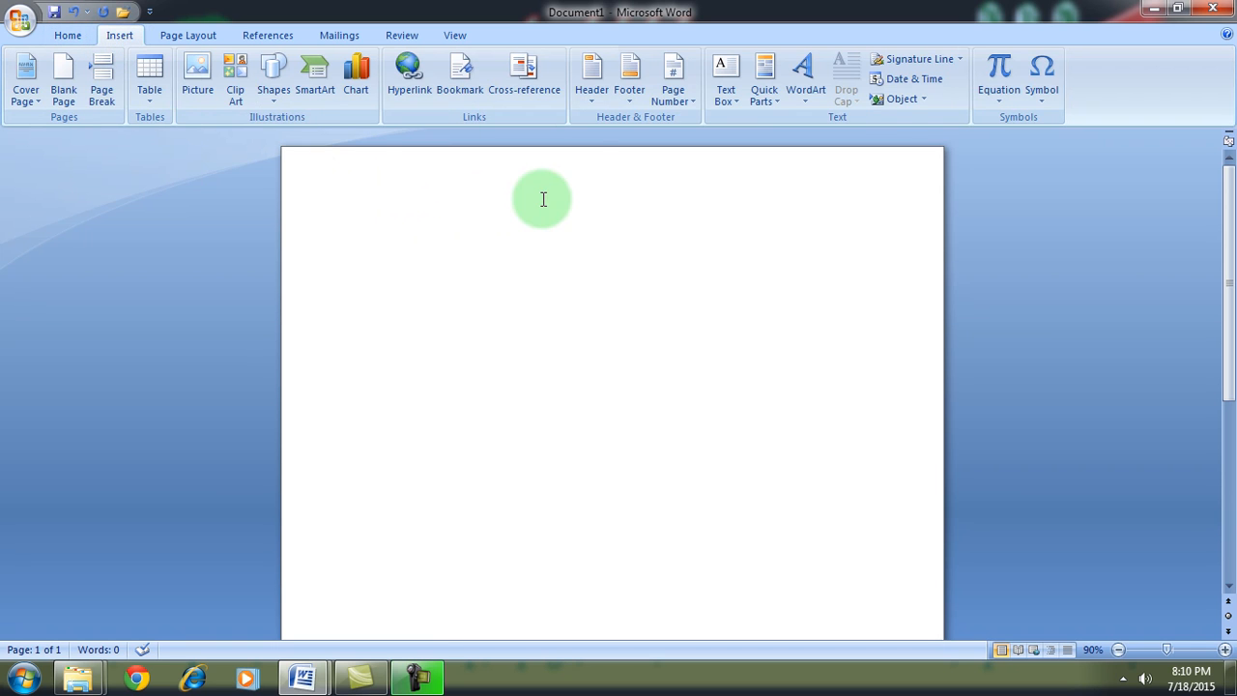
left_click(595, 100)
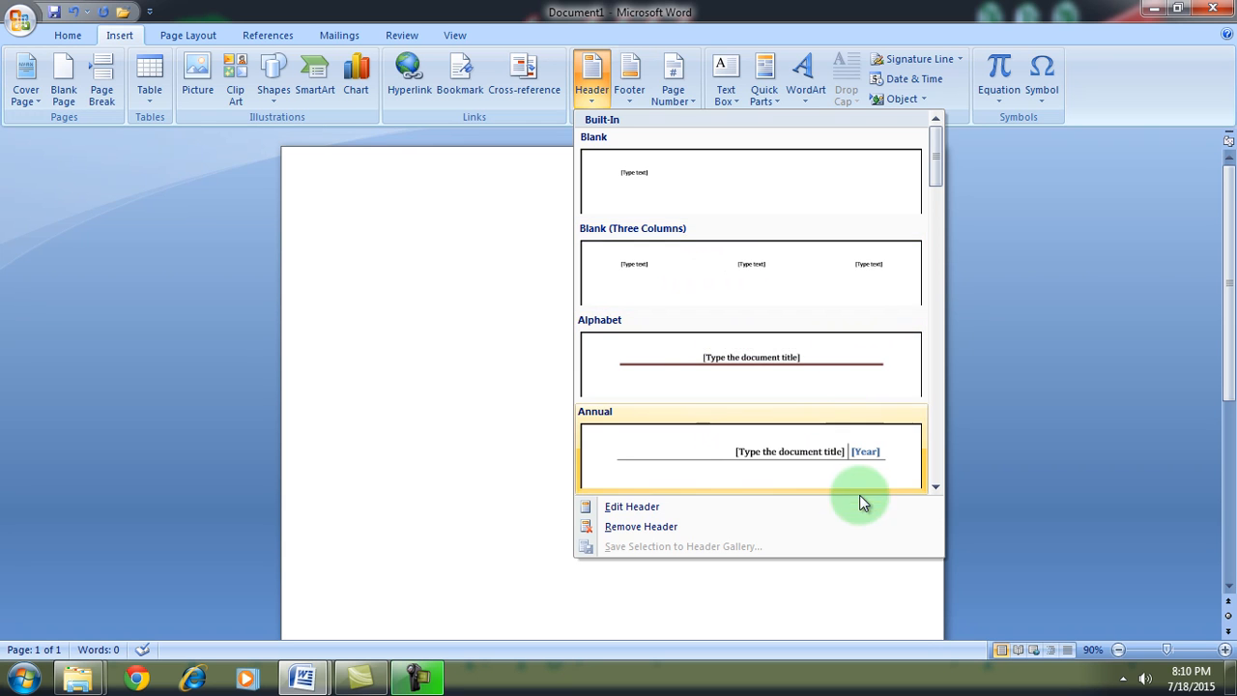
mouse_move(937, 160)
left_mouse_down()
mouse_move(939, 483)
mouse_move(940, 143)
left_mouse_up()
left_click(727, 183)
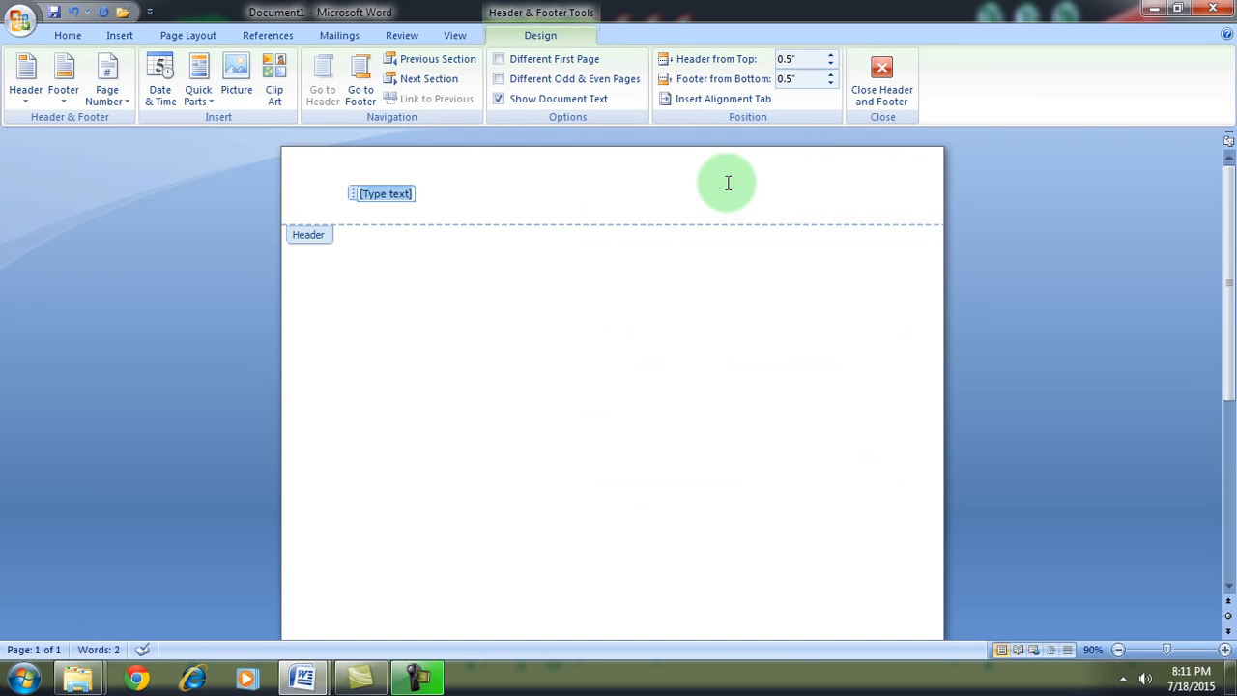
Step: Delete the [Type text] placeholder from the header
left_click(430, 196)
key("BackSpace")
key("BackSpace")
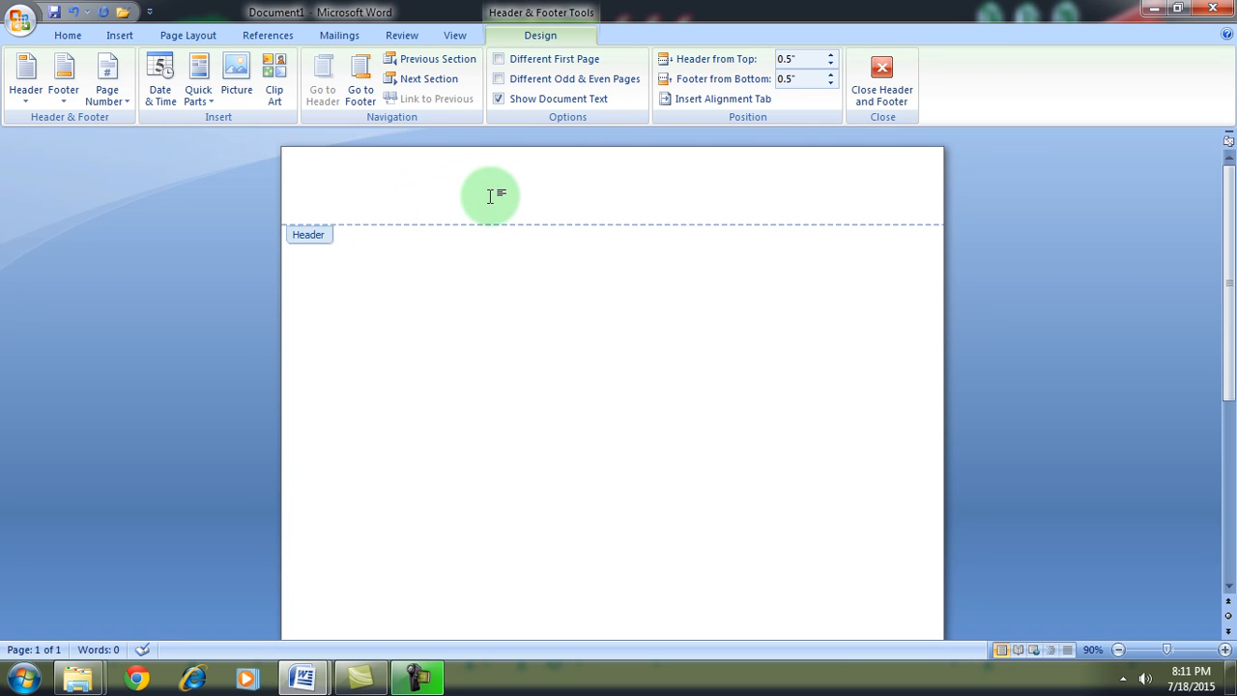
Step: Insert a centred page number at the top of the page in the Plain Number 2 style
key("Tab")
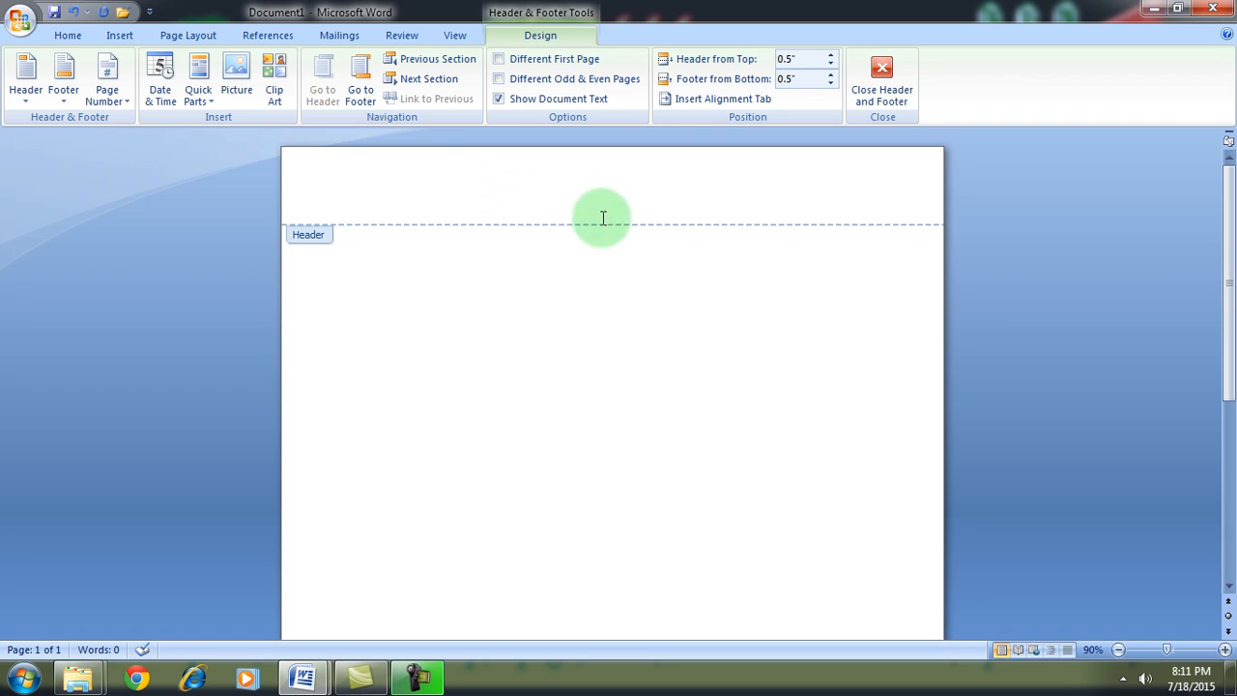
left_click(121, 99)
mouse_move(151, 122)
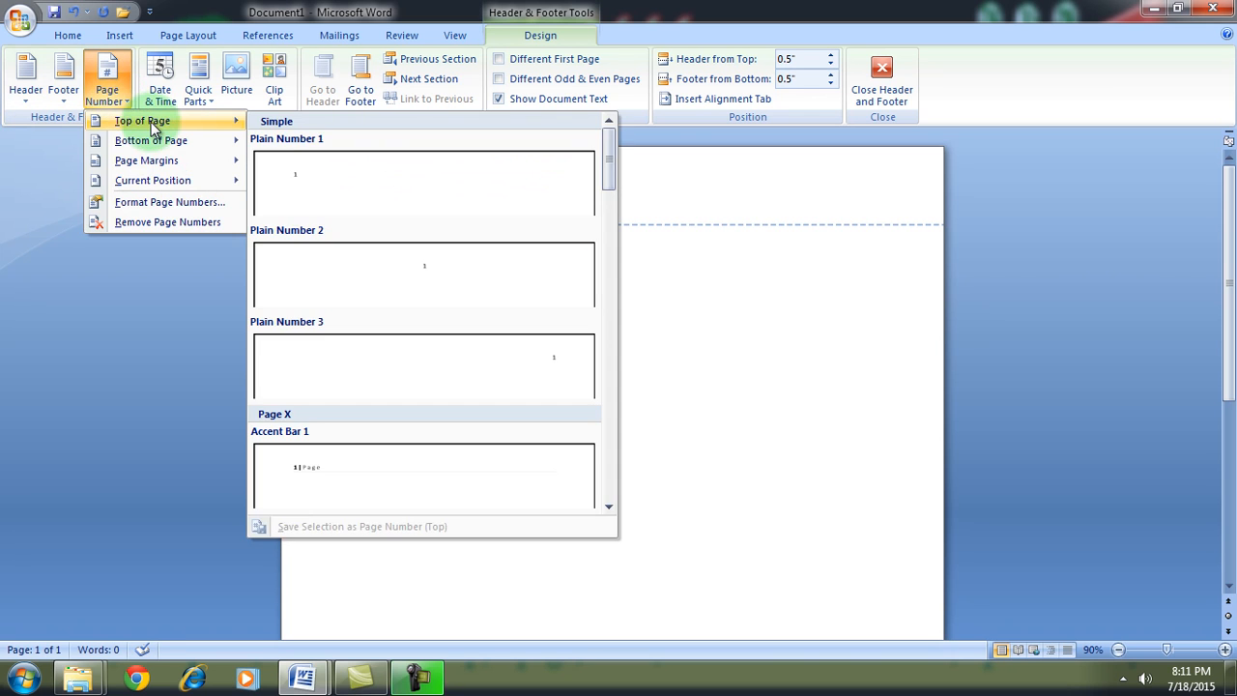
left_click(404, 277)
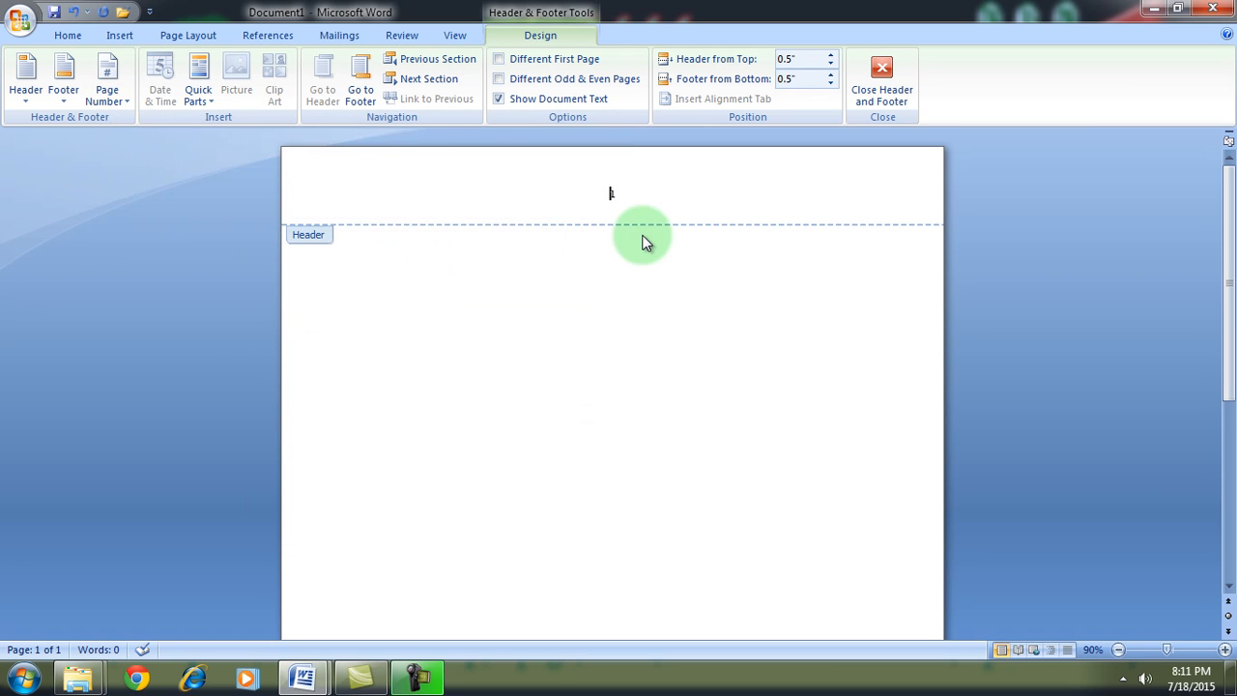
Step: Insert the current date in the July 18, 2015 format one tab stop after the header's page number
left_click(624, 187)
key("Tab")
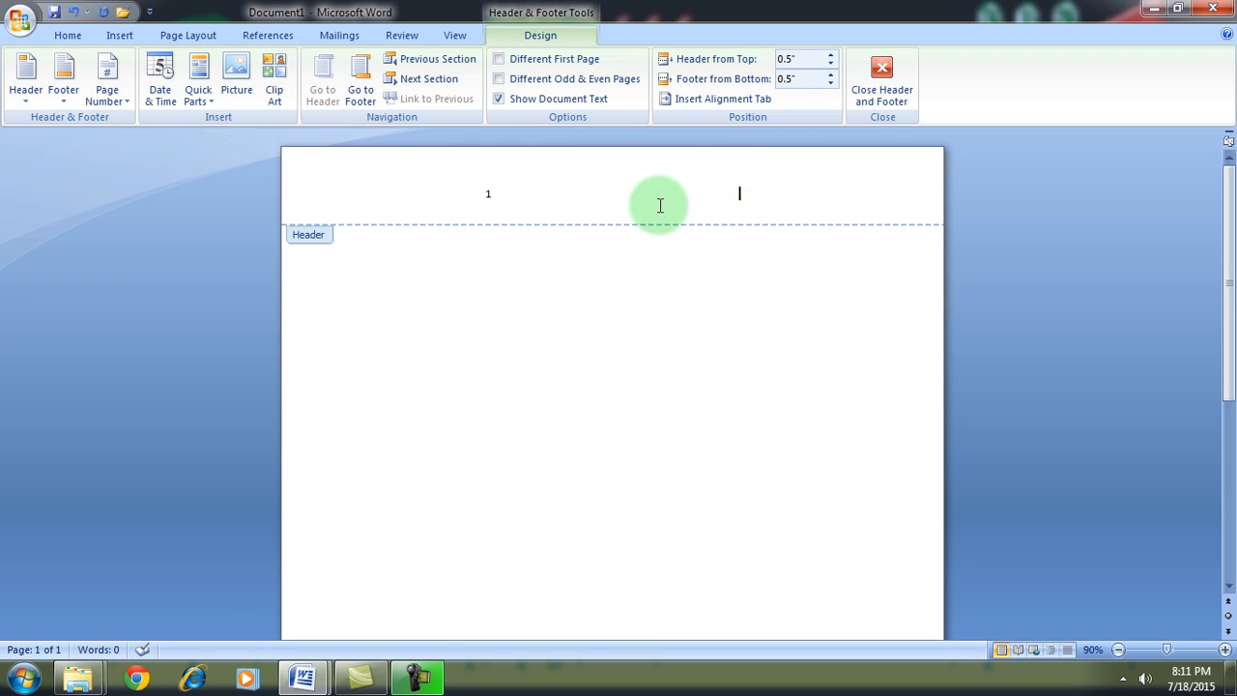
left_click(162, 99)
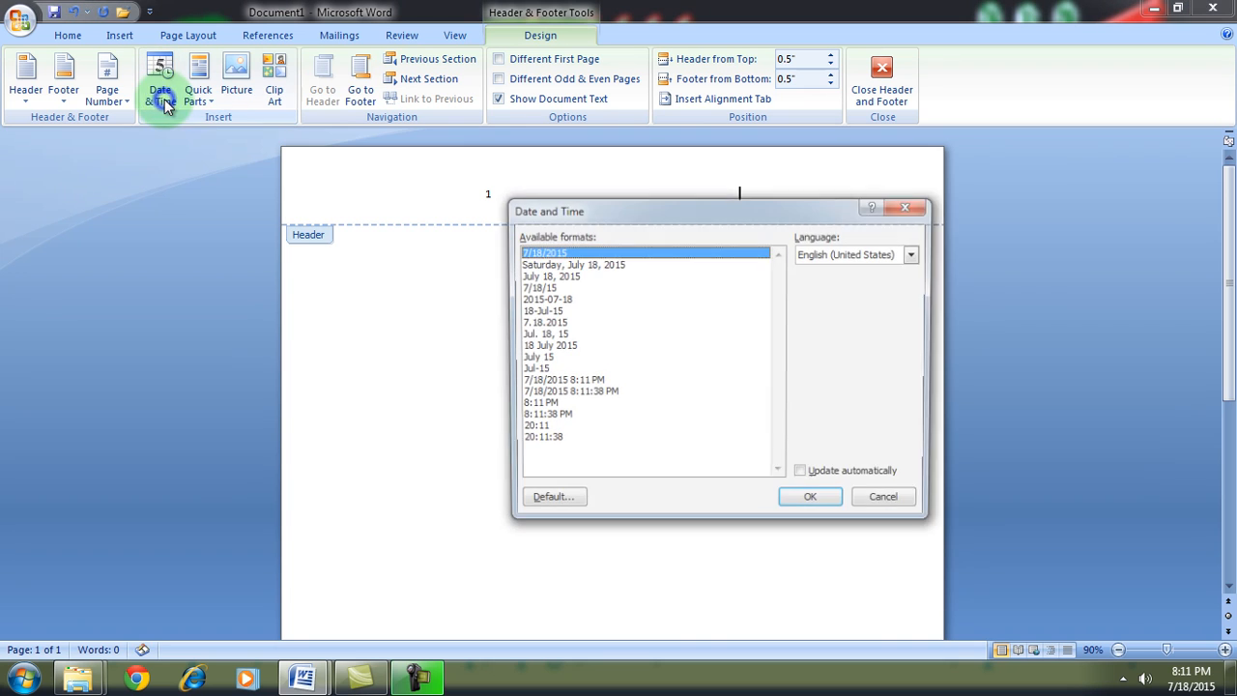
left_click_drag(712, 205, 706, 250)
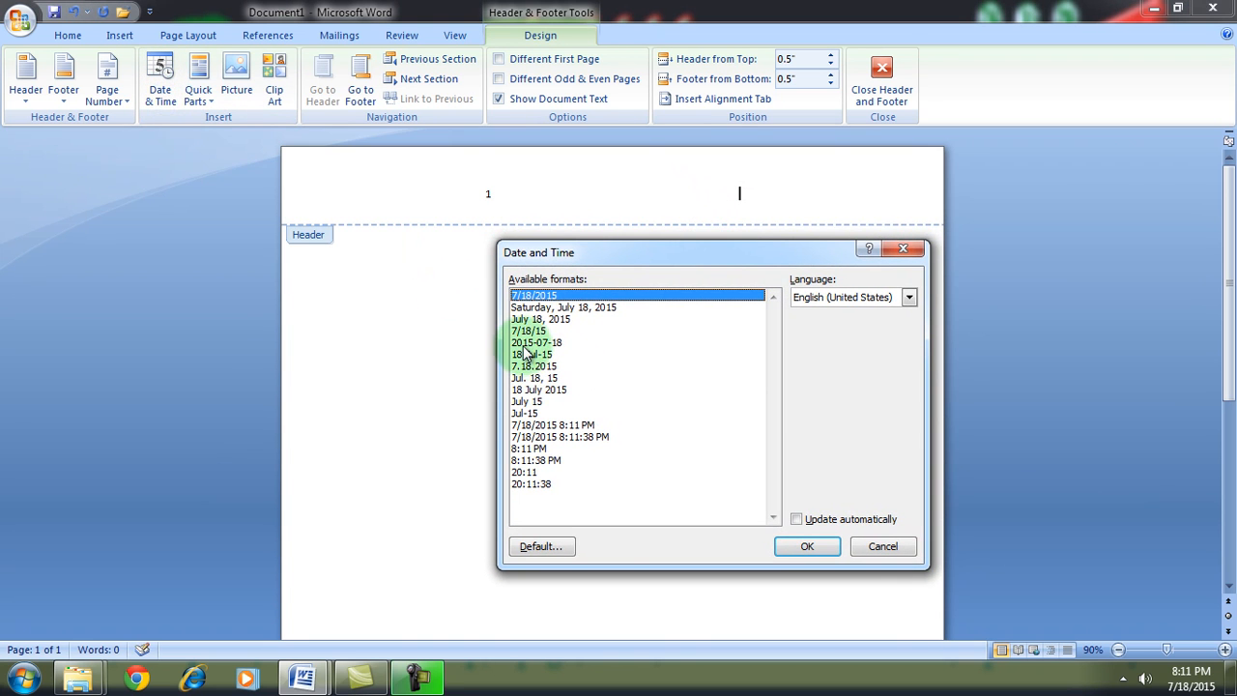
left_click(551, 320)
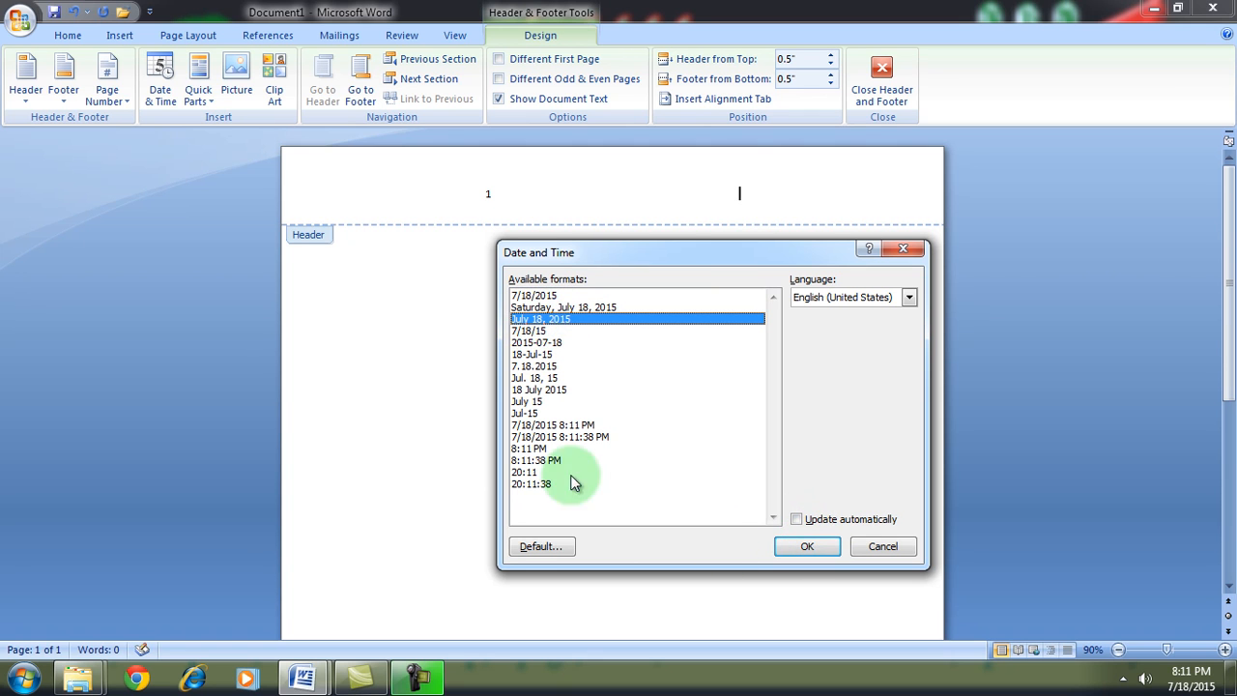
left_click(798, 548)
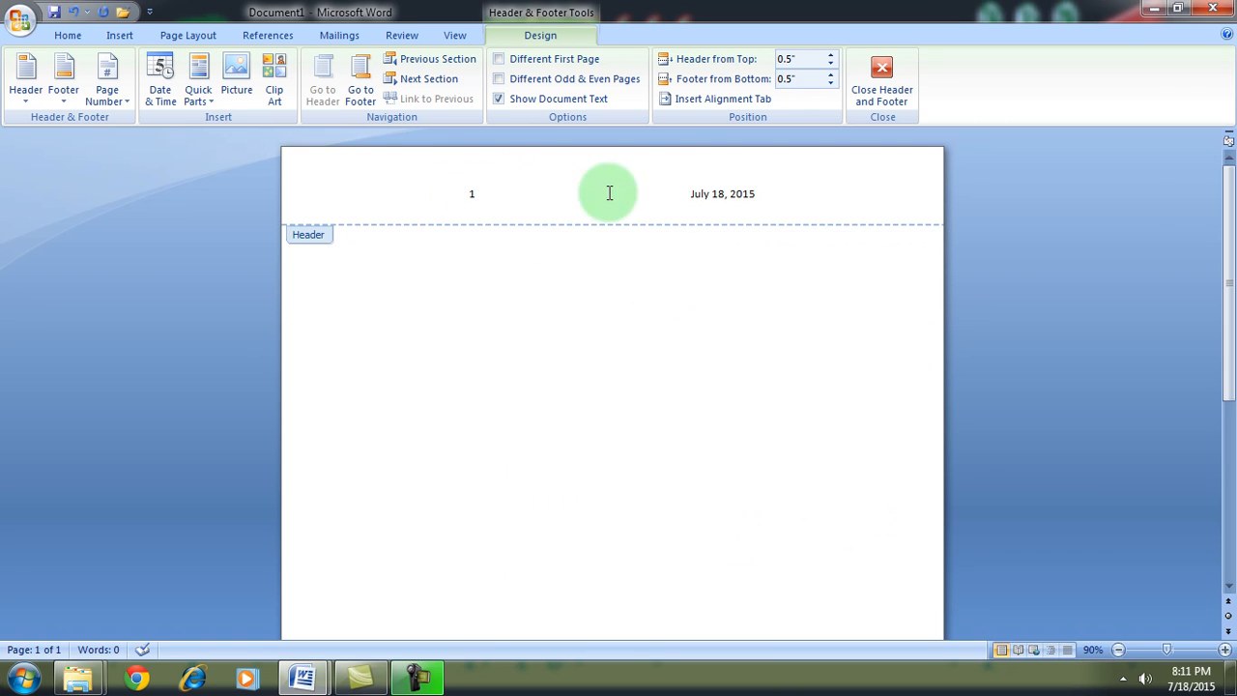
Step: Set the font size of the header's page number to 18
double_click(472, 193)
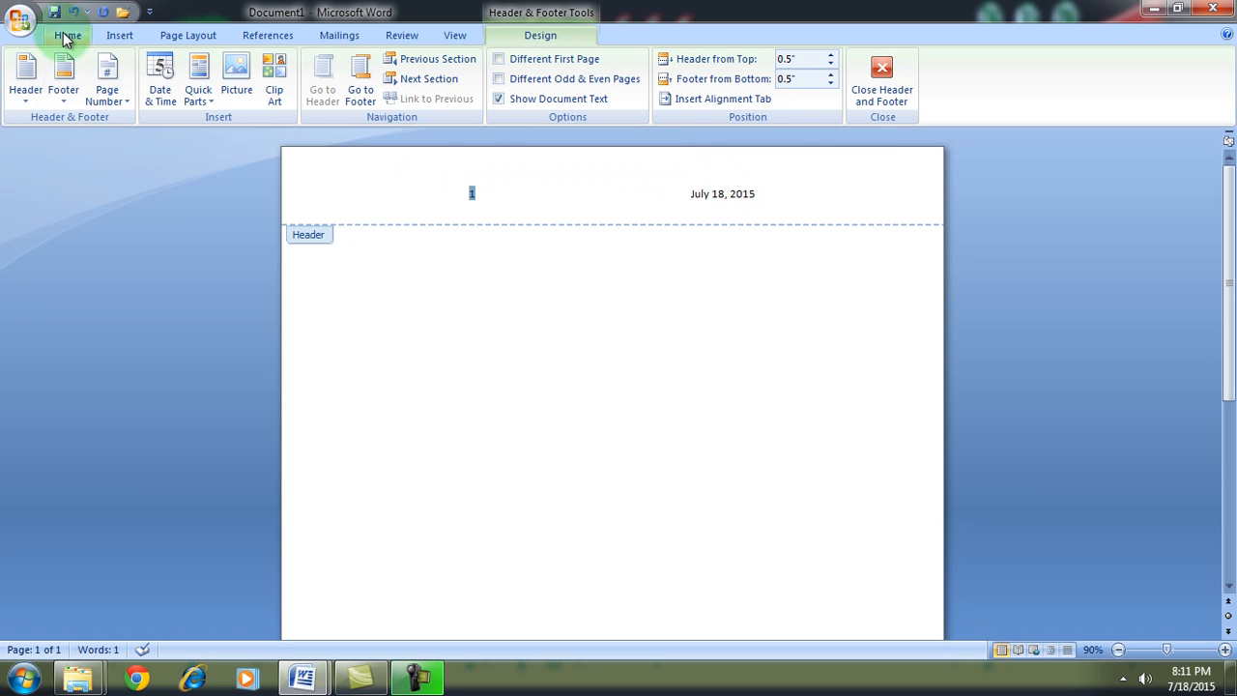
left_click(66, 37)
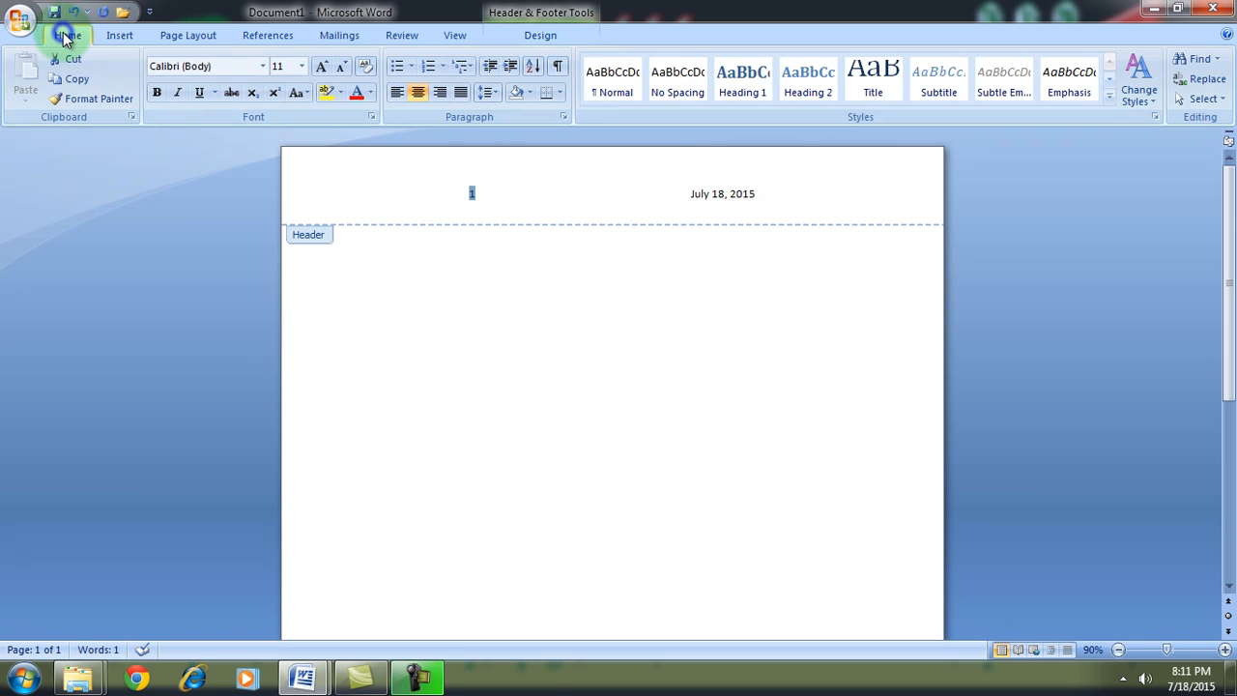
left_click(303, 68)
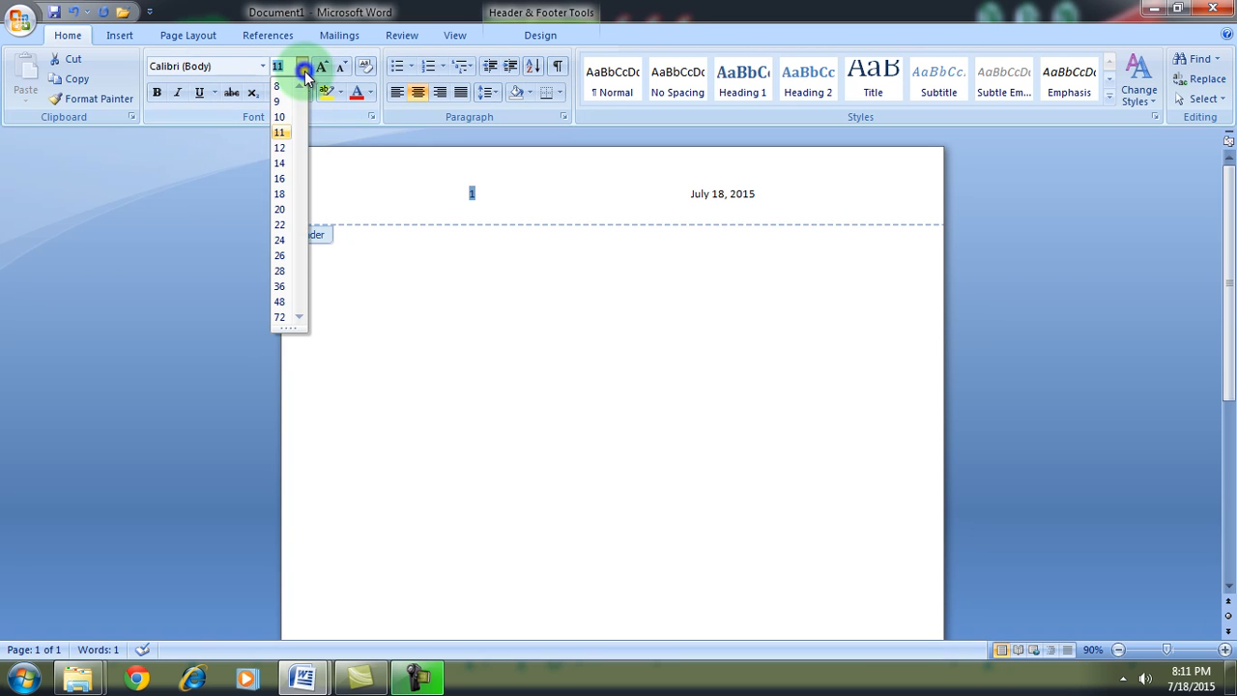
left_click(280, 195)
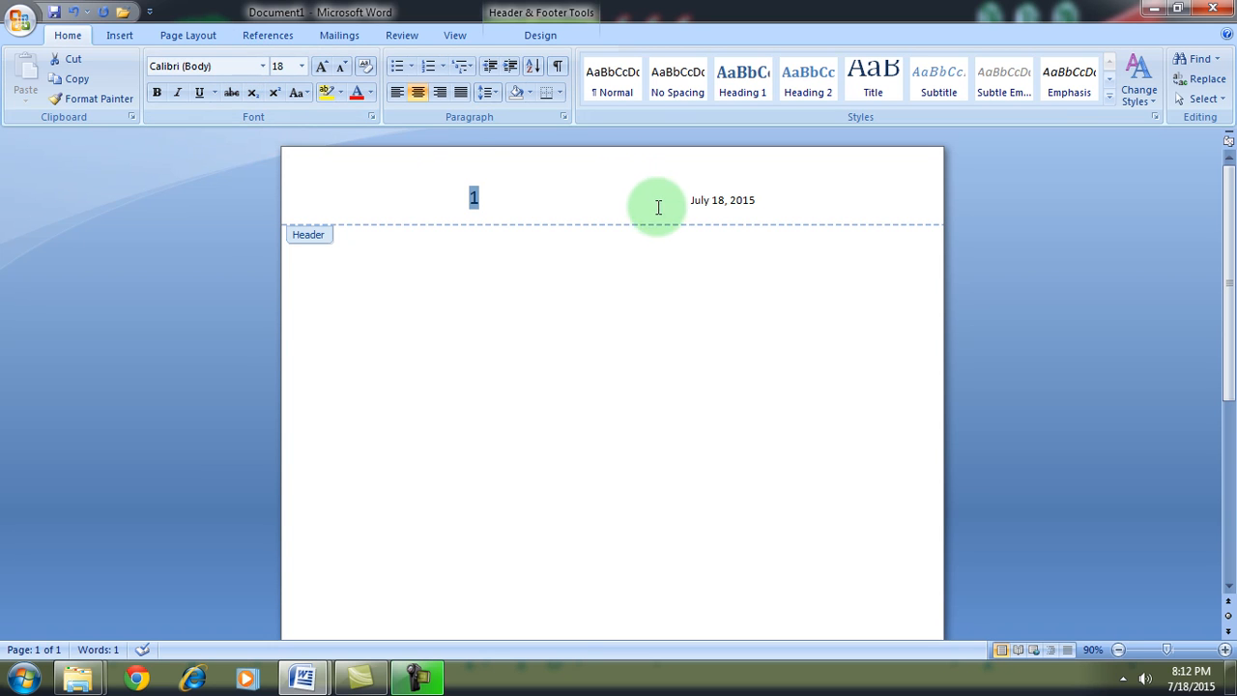
Step: Set the font size of the whole header date to 16
double_click(691, 199)
left_click(787, 202)
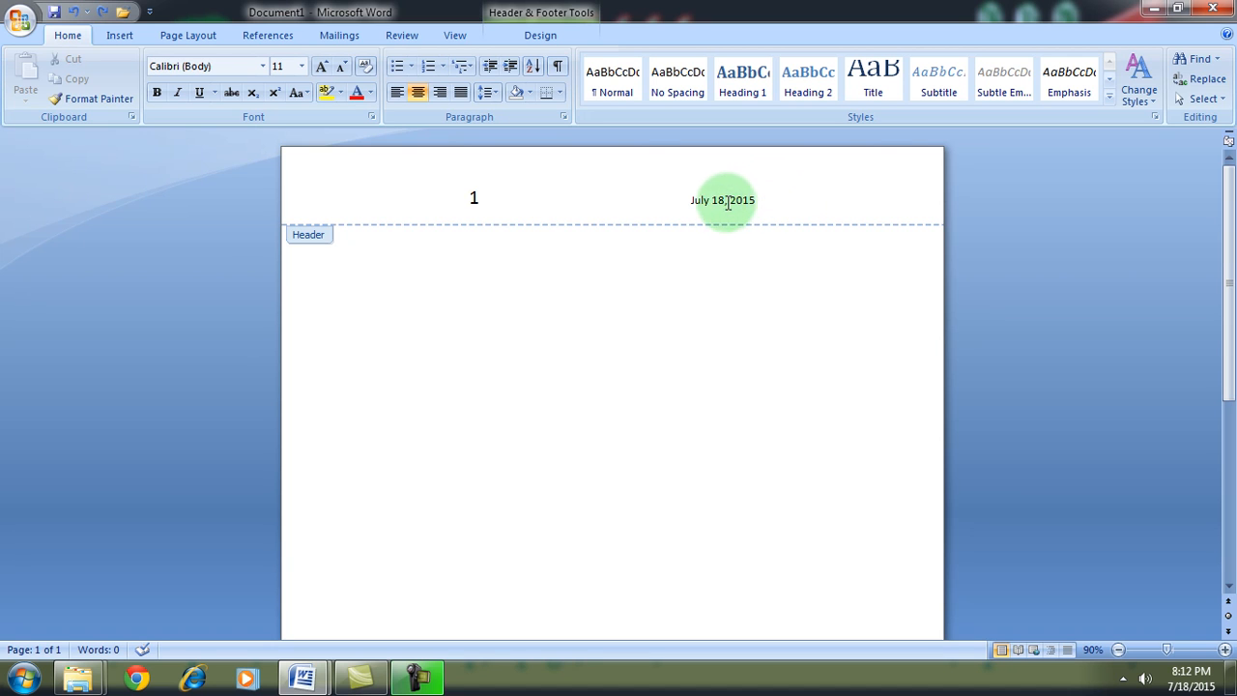
left_click_drag(756, 200, 677, 202)
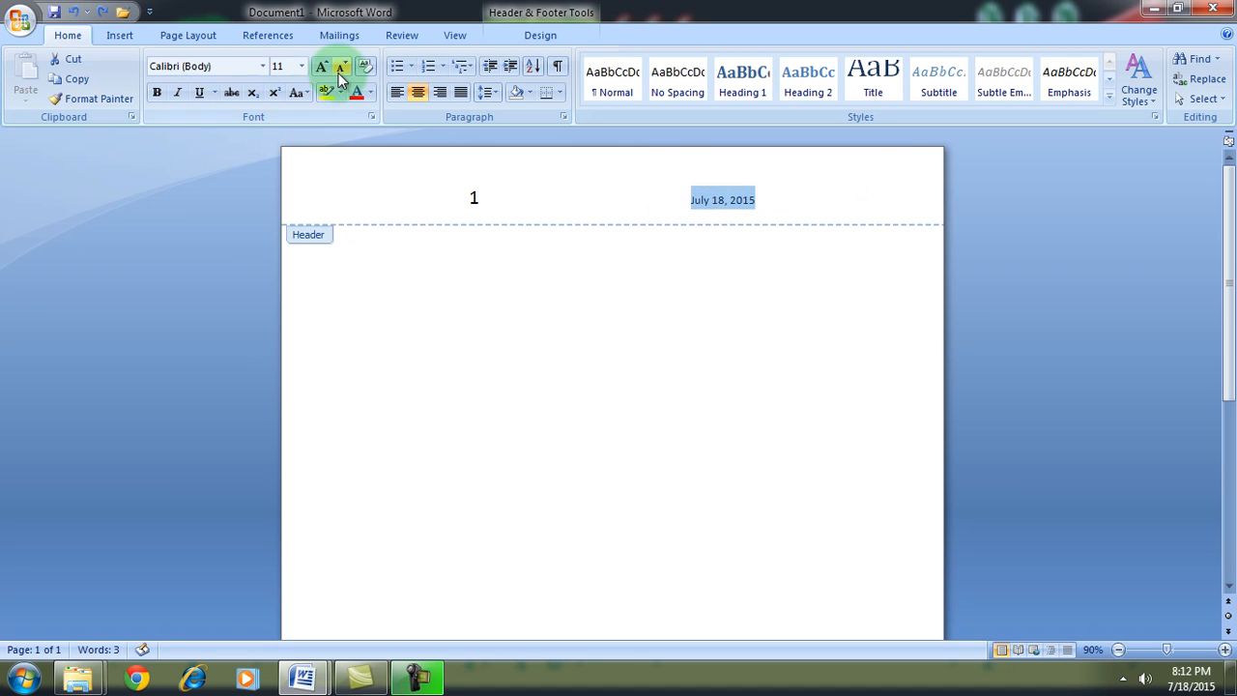
left_click(302, 65)
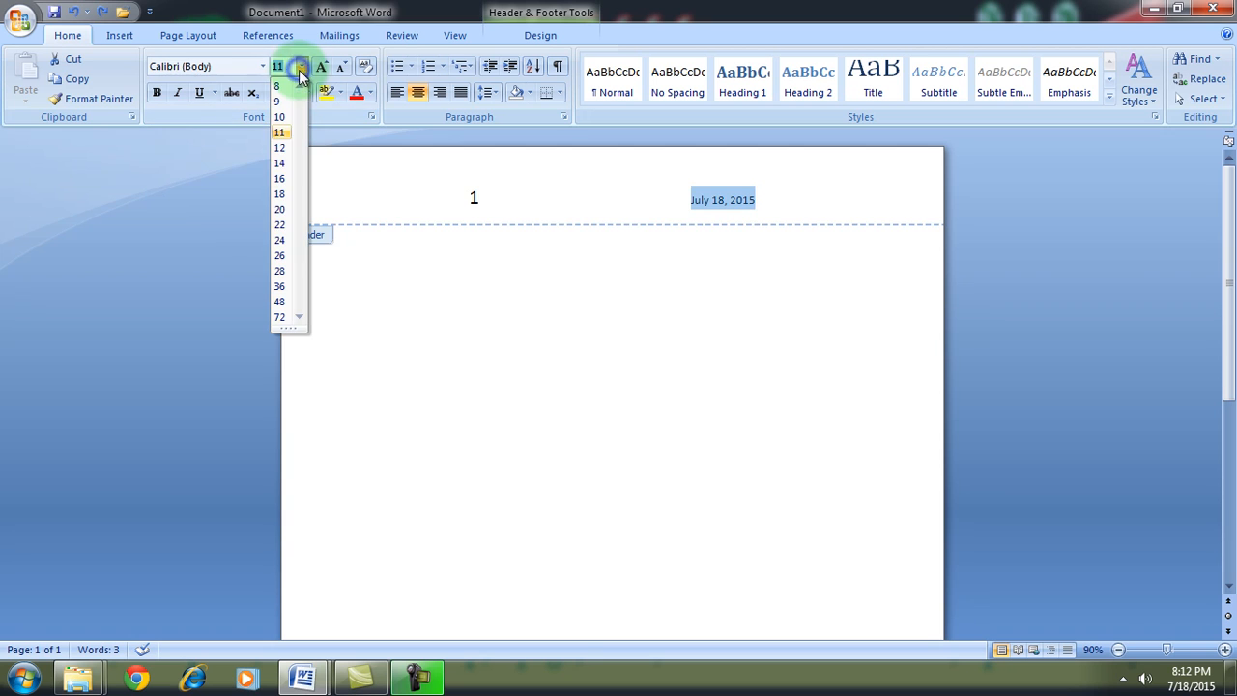
left_click(282, 183)
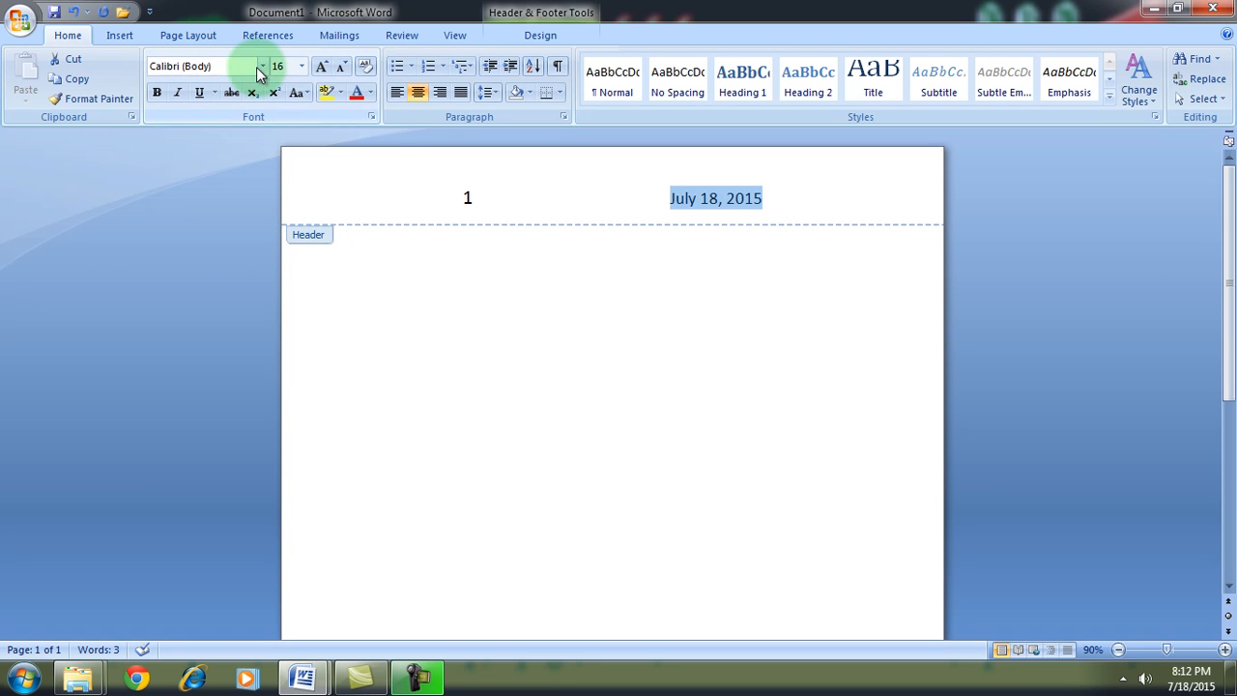
Step: Change the header date's font to Impact and return to the document body
left_click(262, 66)
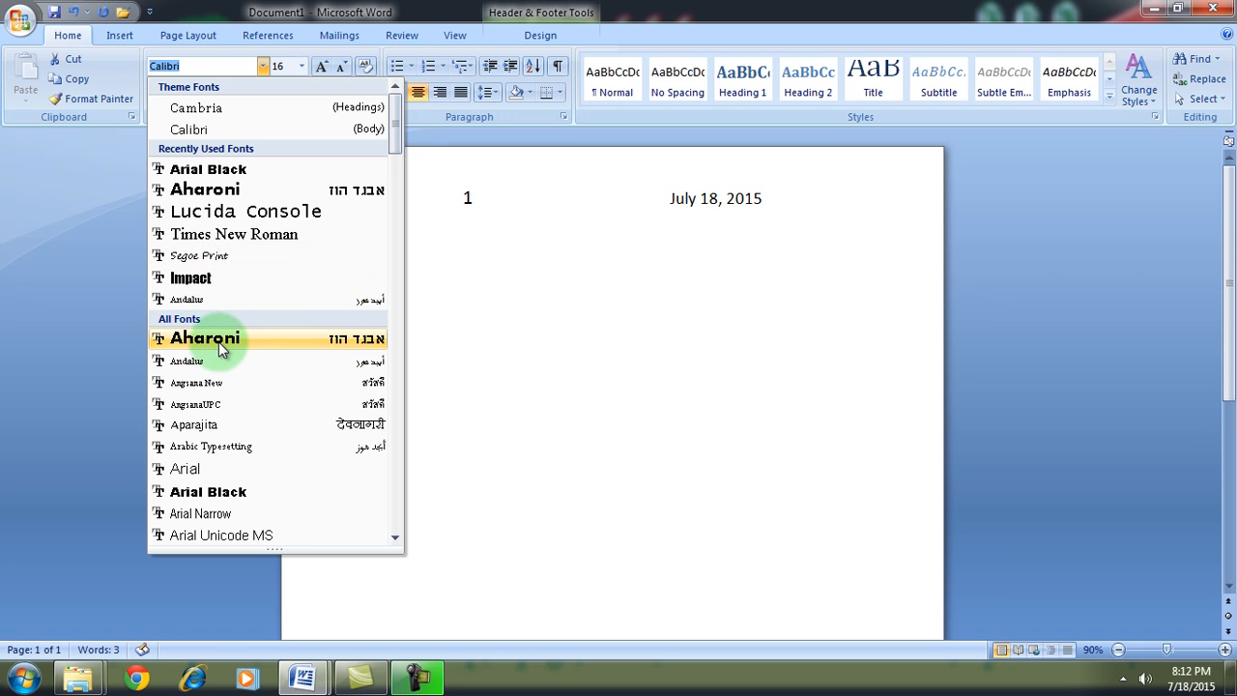
left_click(218, 283)
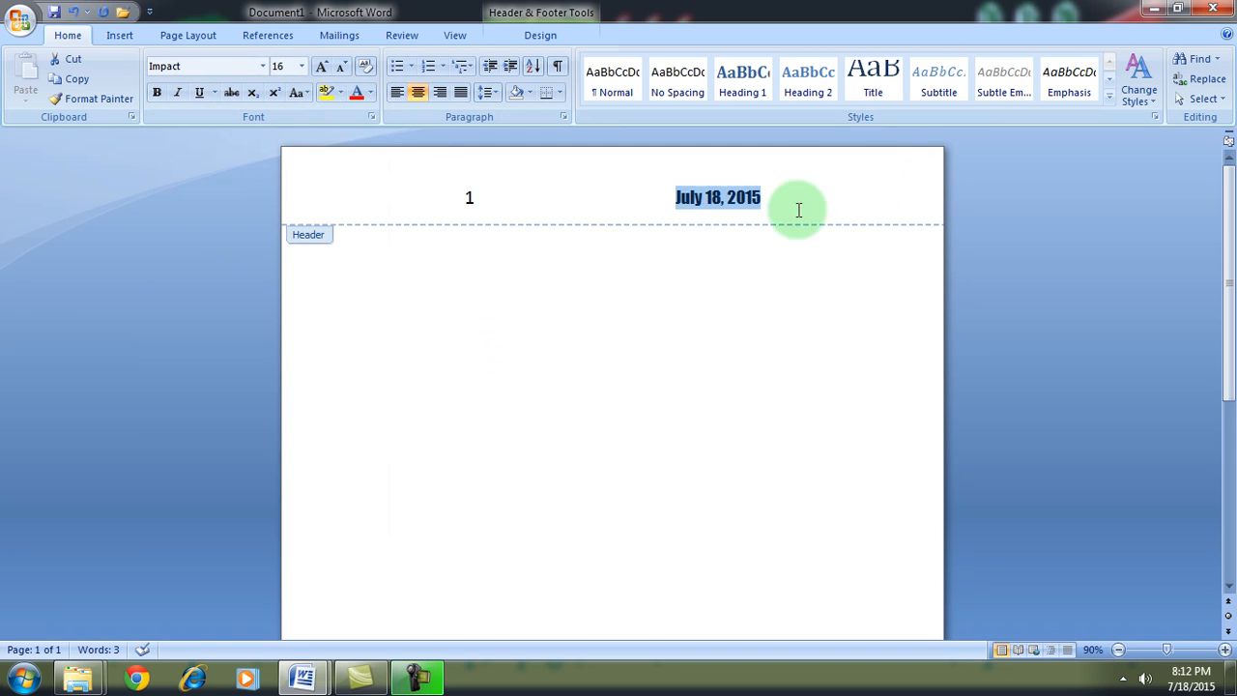
double_click(304, 238)
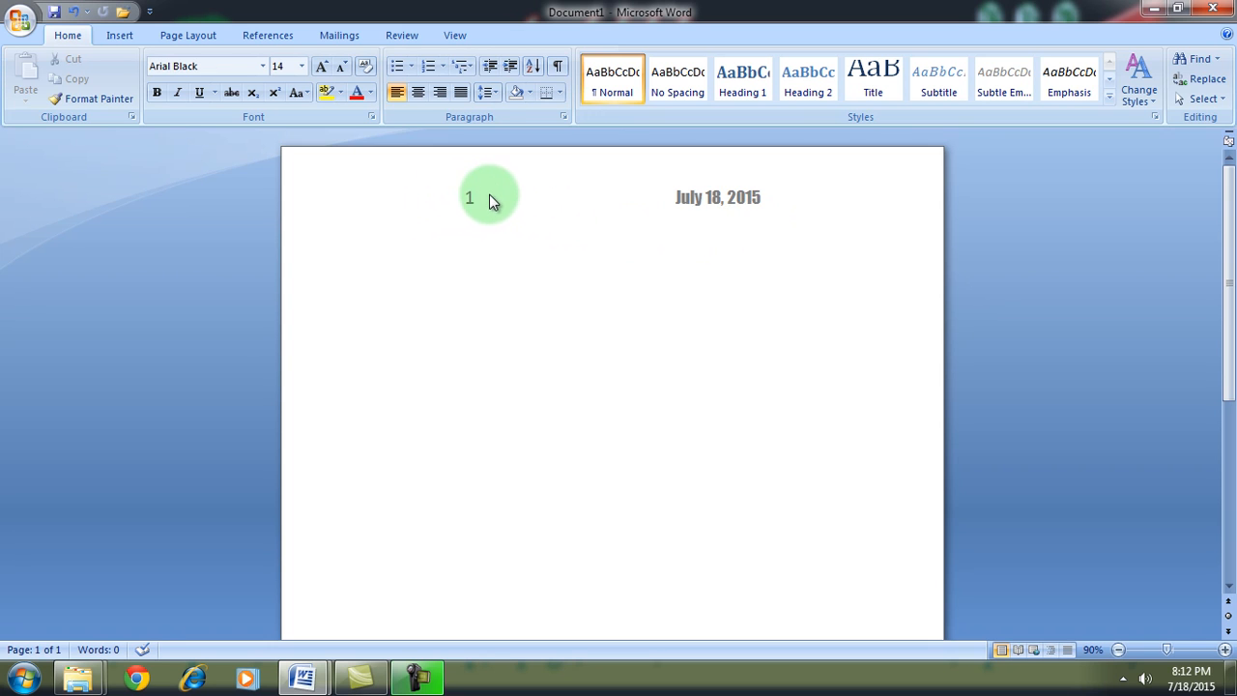
Step: Add empty lines to the body until the document extends onto a third page, checking the header on each page
scroll(466, 225, "down", 3)
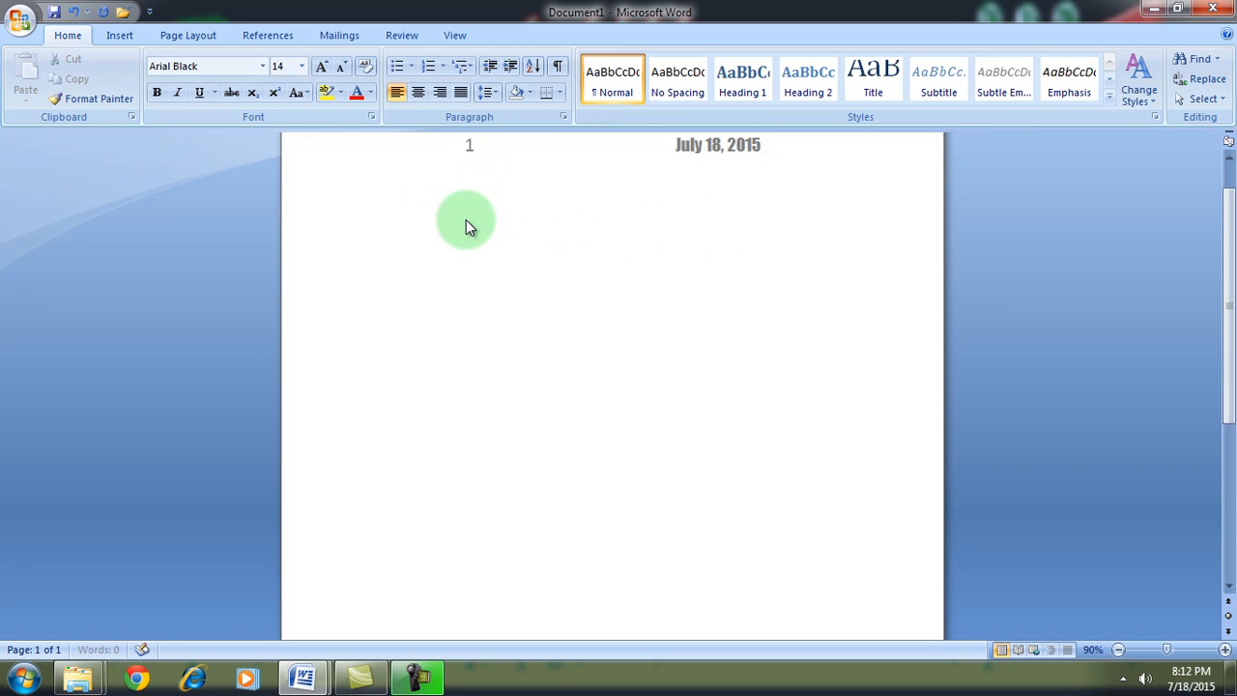
key("Return")
key("Return")
key("Return")
key("Return")
key("Return")
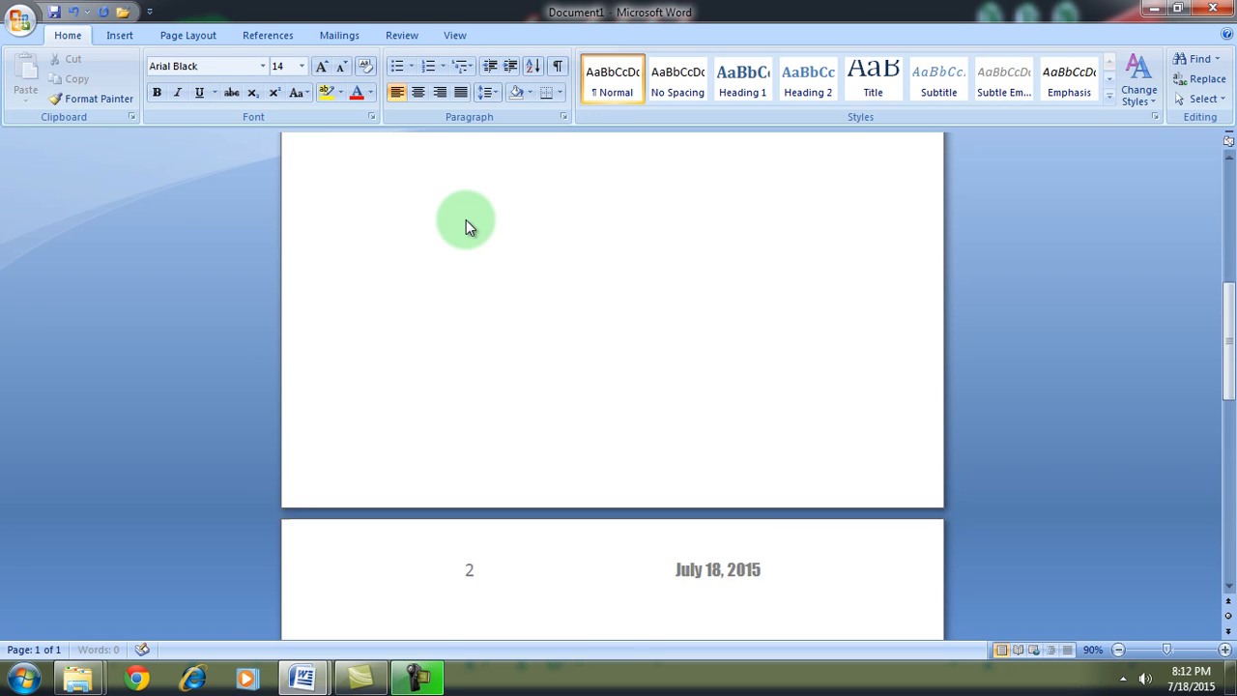
key("Return")
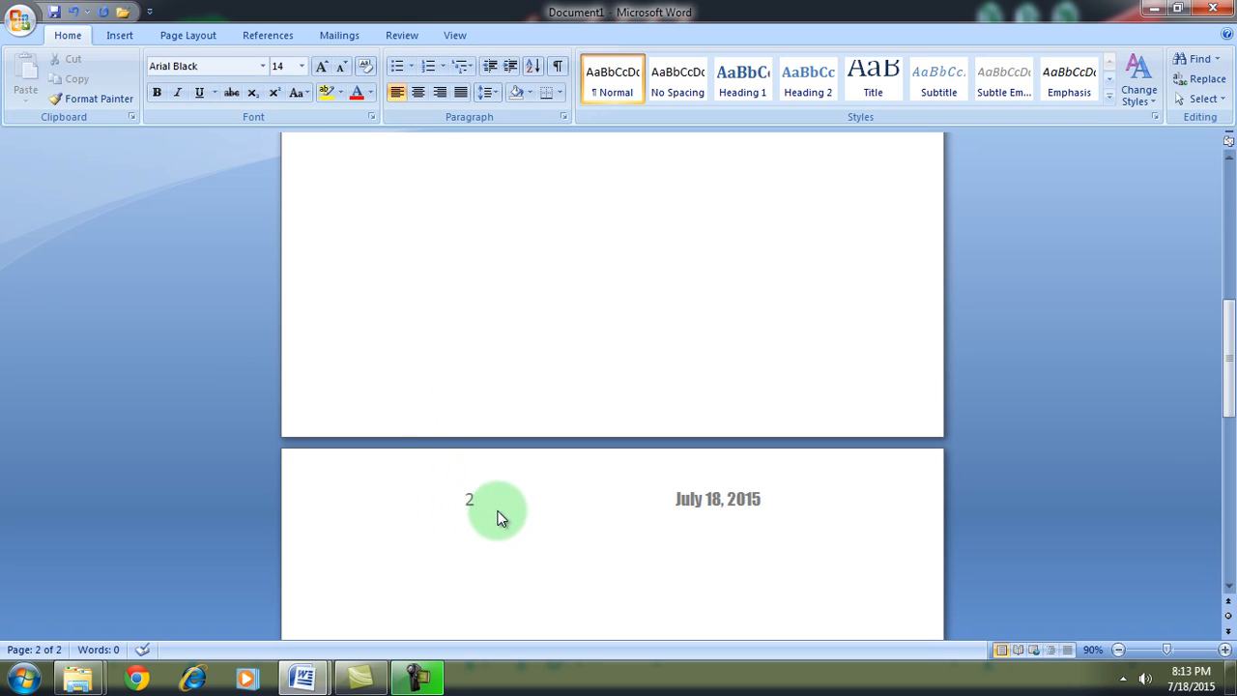
key("Return")
key("Return")
key("Return")
key("Return")
key("Return")
key("Return")
key("Return")
key("Return")
key("Return")
key("Return")
key("Return")
key("Return")
key("Return")
key("Return")
key("Return")
key("Return")
key("Return")
key("Return")
key("Return")
key("Return")
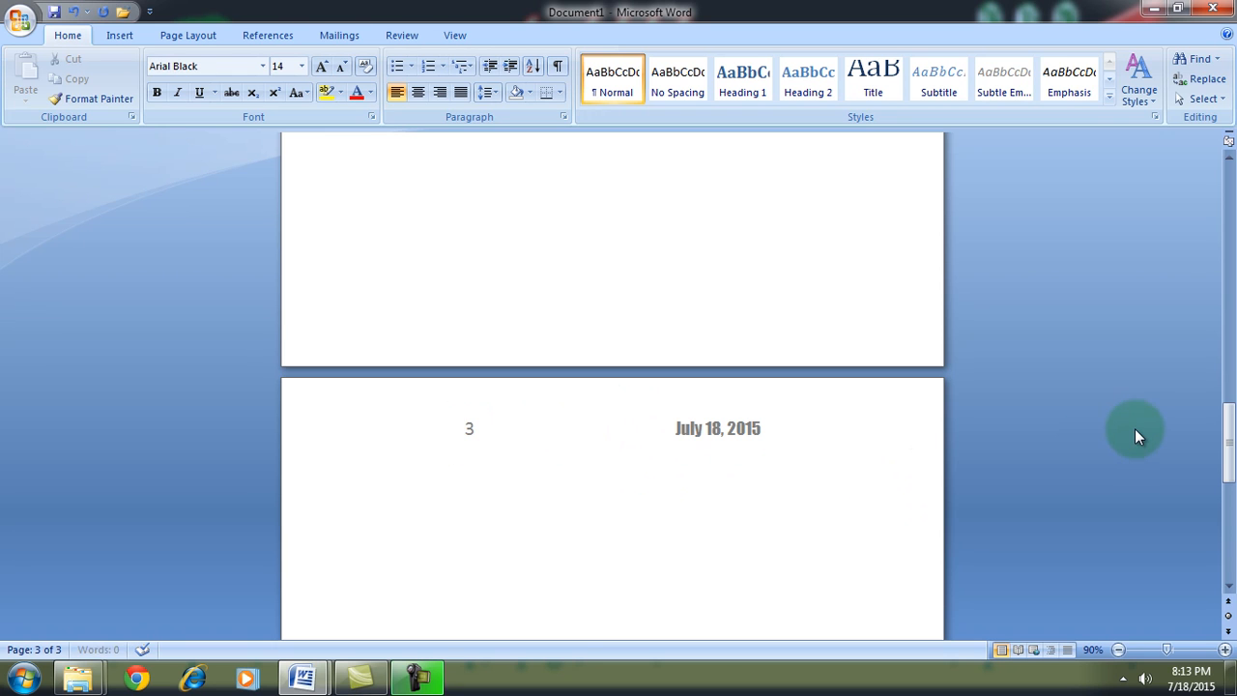
Step: Delete the added empty lines to reduce the document to a single page
scroll(1135, 429, "down", 5)
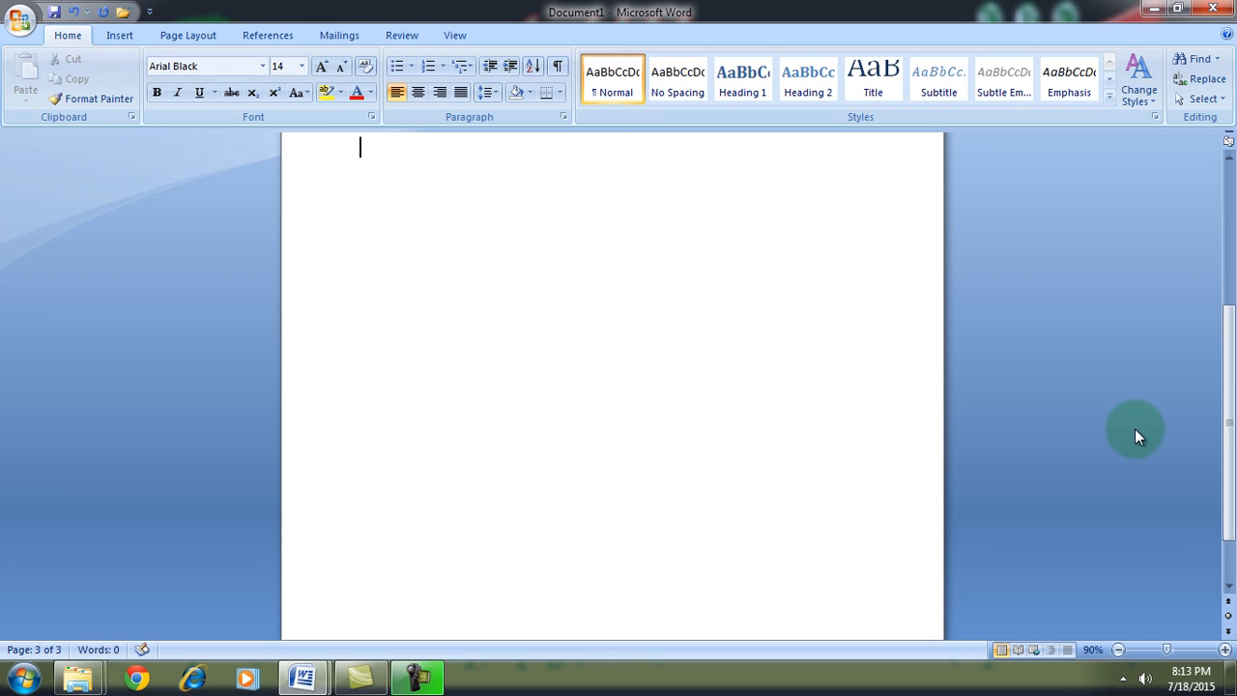
key("BackSpace")
key("BackSpace")
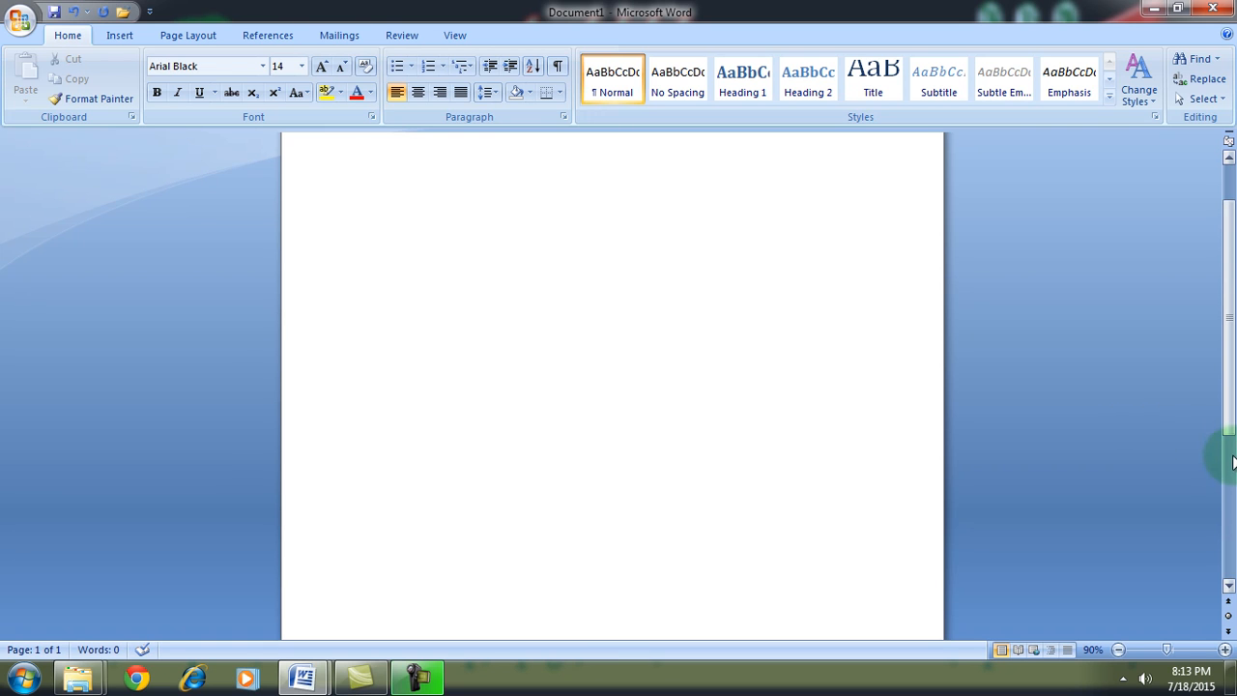
left_click_drag(1226, 392, 1226, 301)
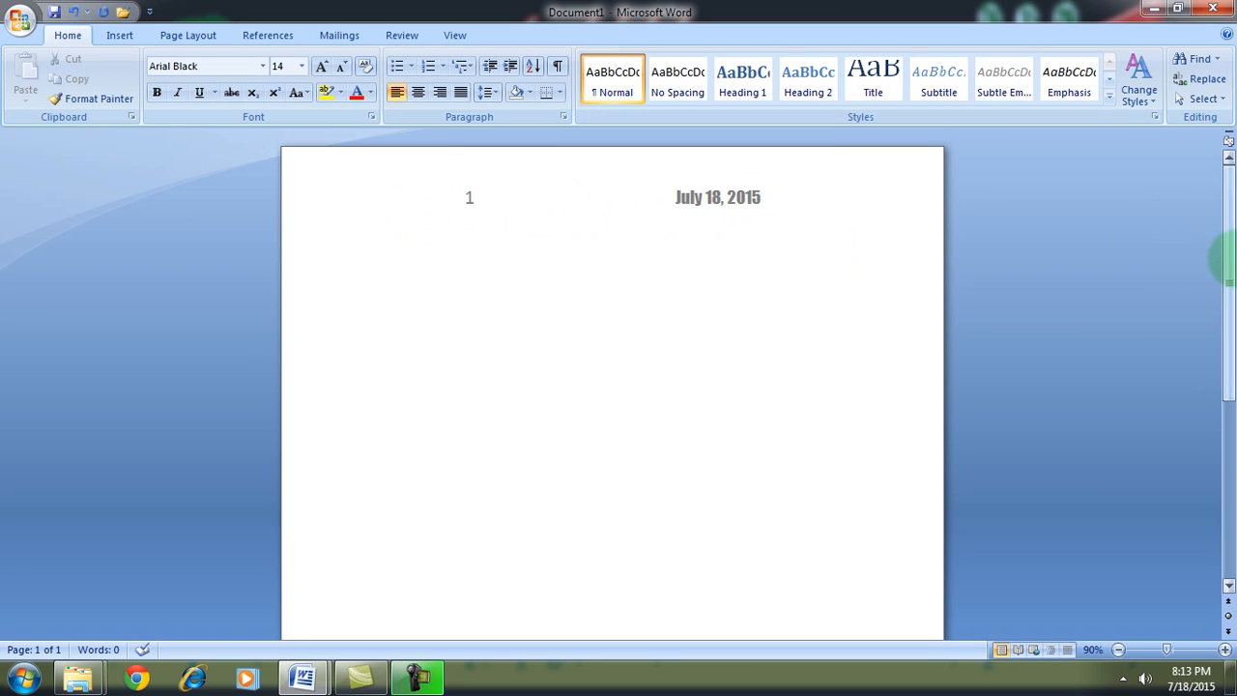
Step: Insert a footer using the built-in Conservative design
left_click_drag(1224, 259, 1224, 500)
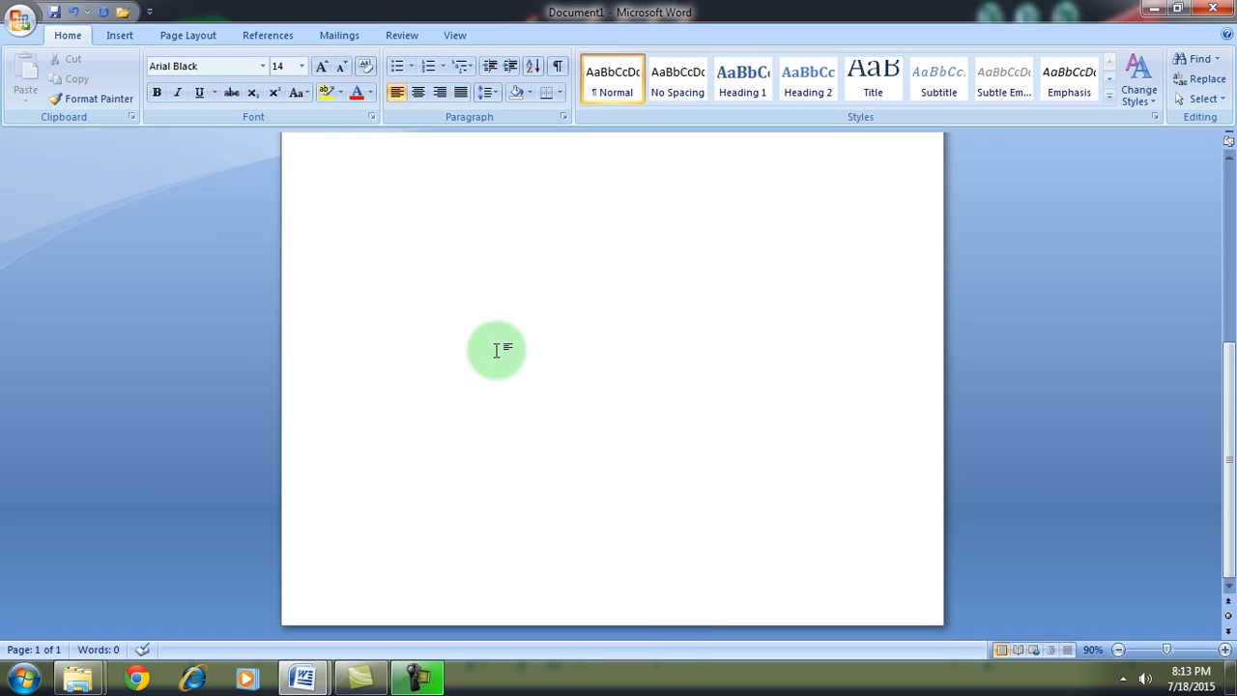
left_click(119, 37)
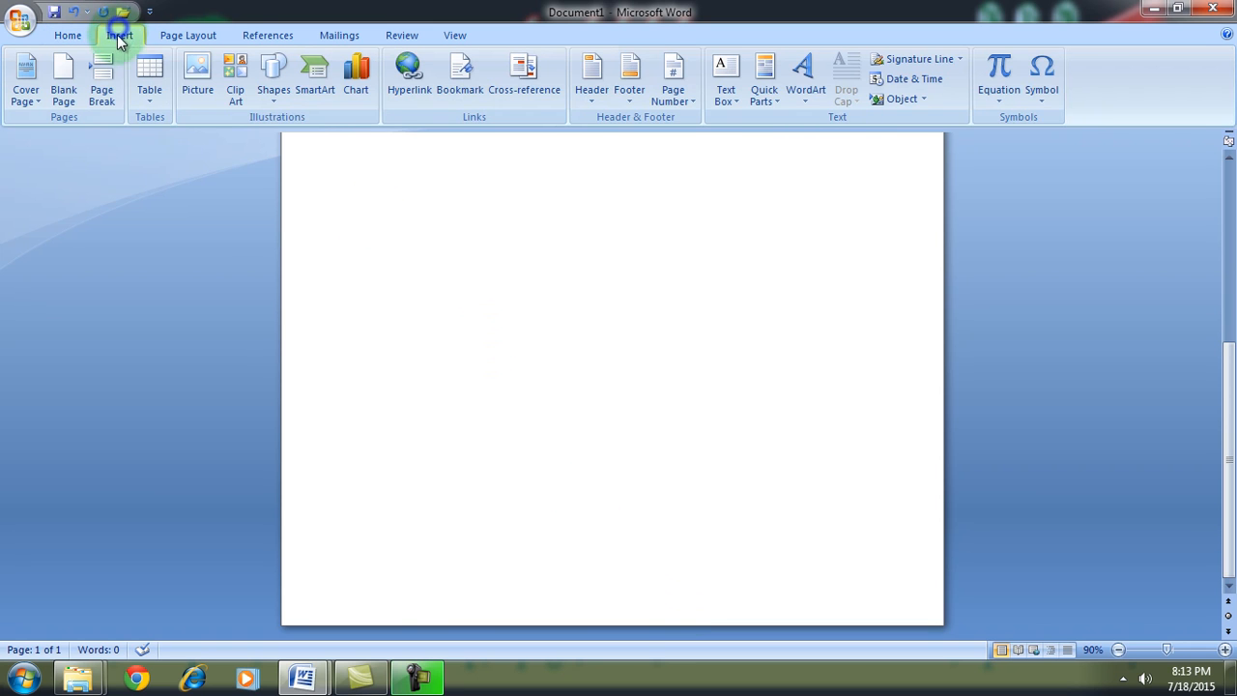
left_click(633, 96)
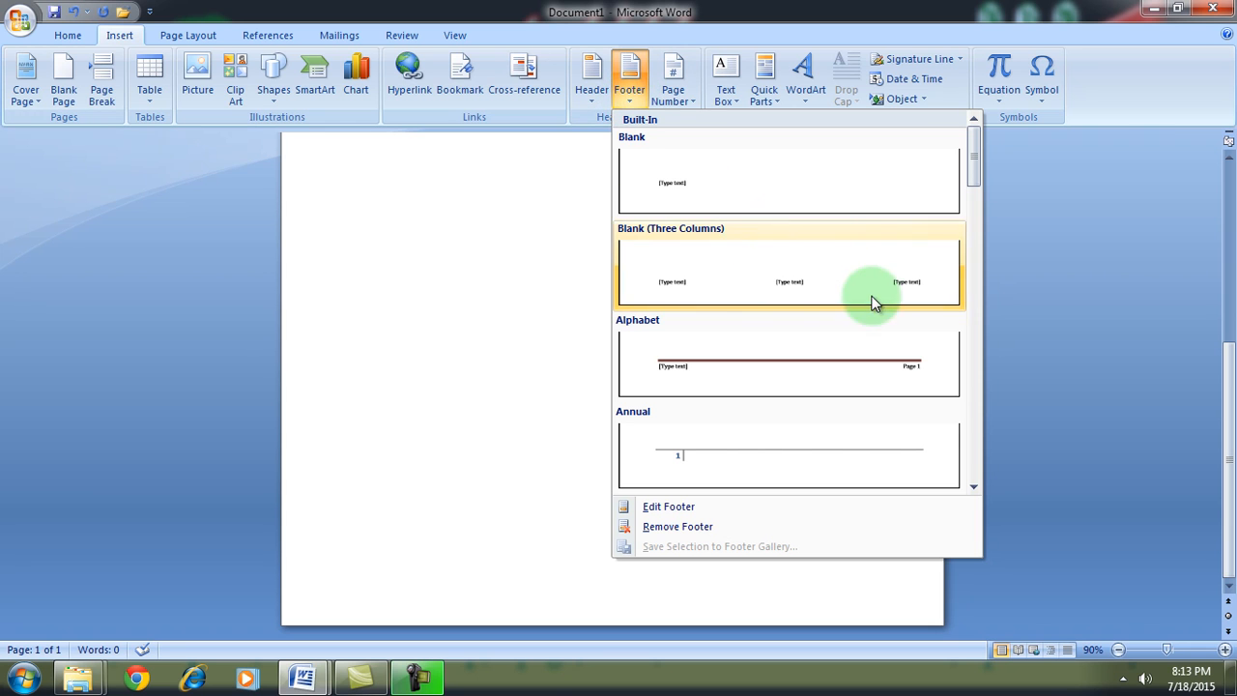
left_click_drag(977, 155, 976, 243)
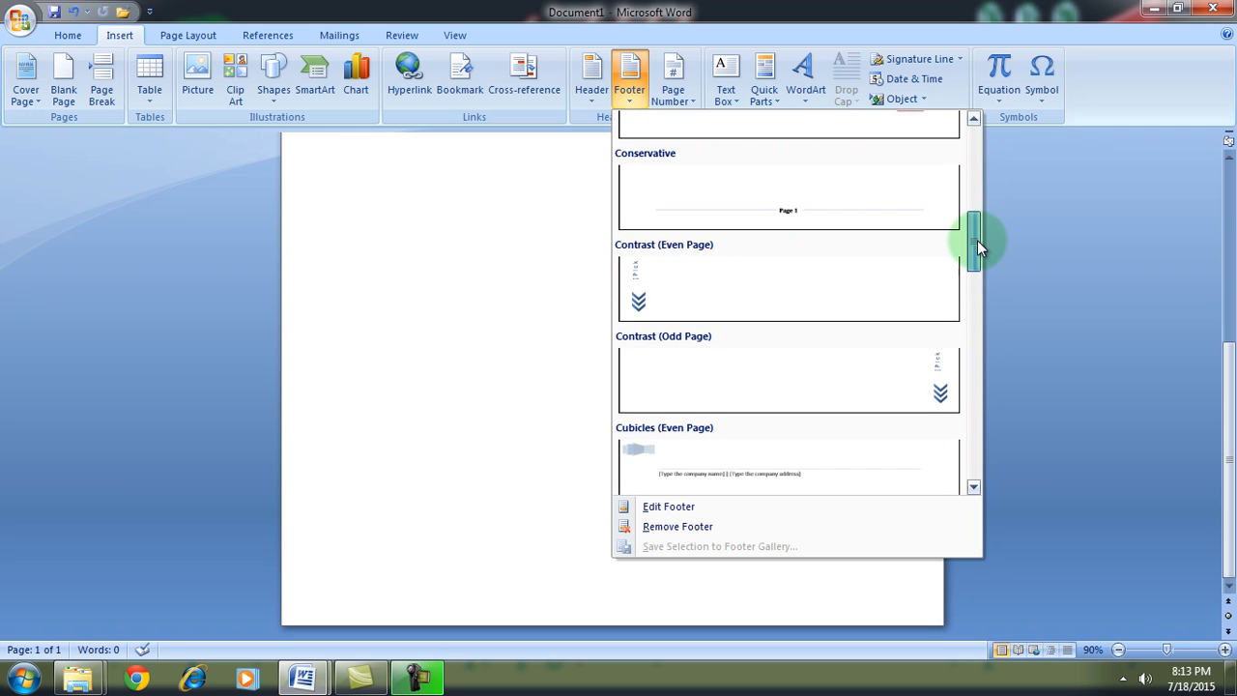
left_click(822, 210)
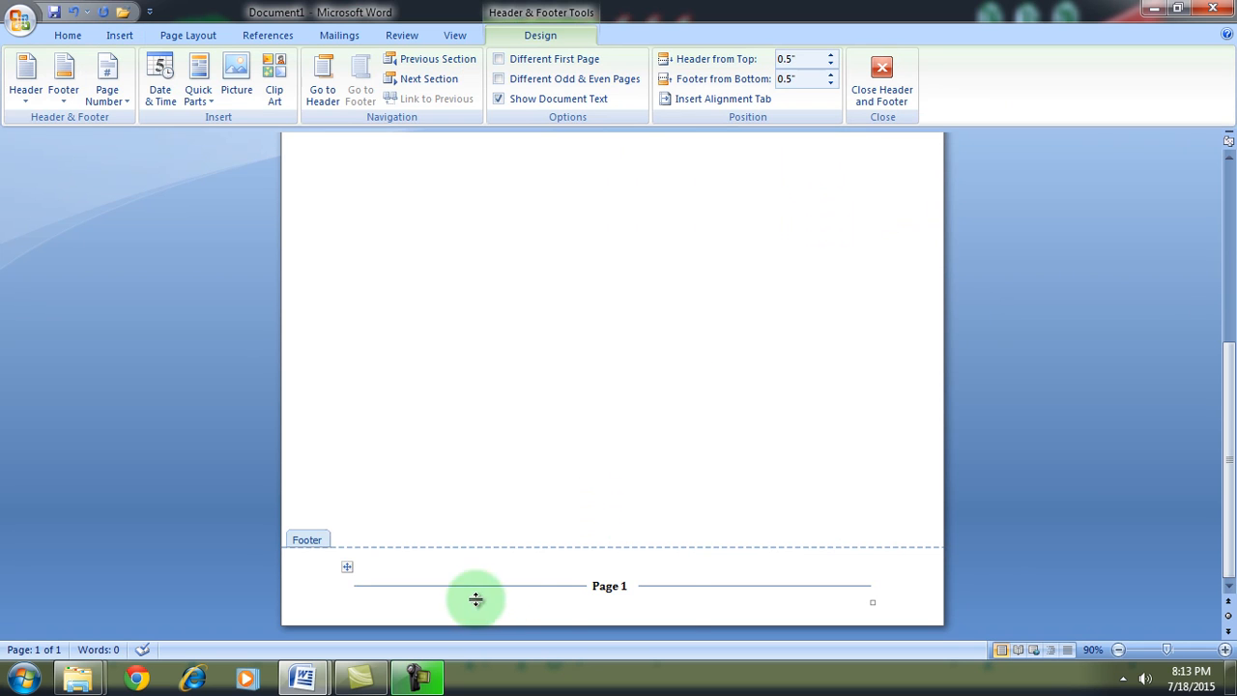
Step: Set the font size of the footer's page number text to 14 and return to the document body
left_click_drag(629, 589, 592, 587)
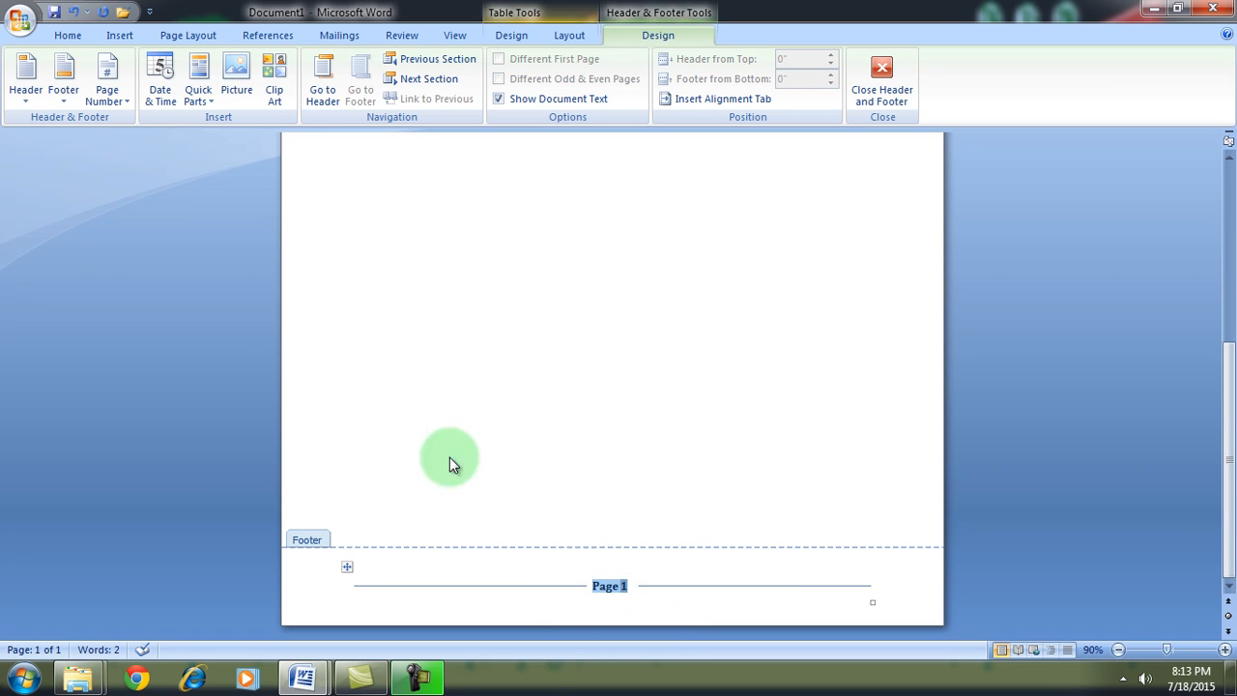
left_click(68, 36)
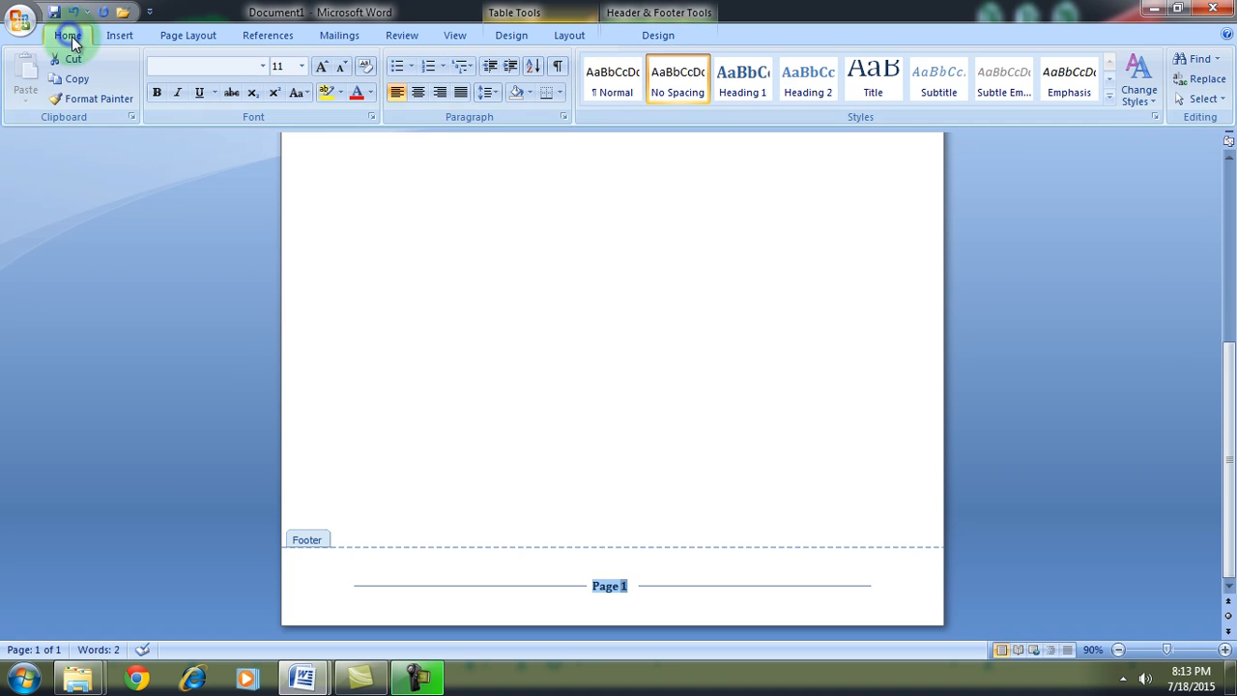
left_click(304, 67)
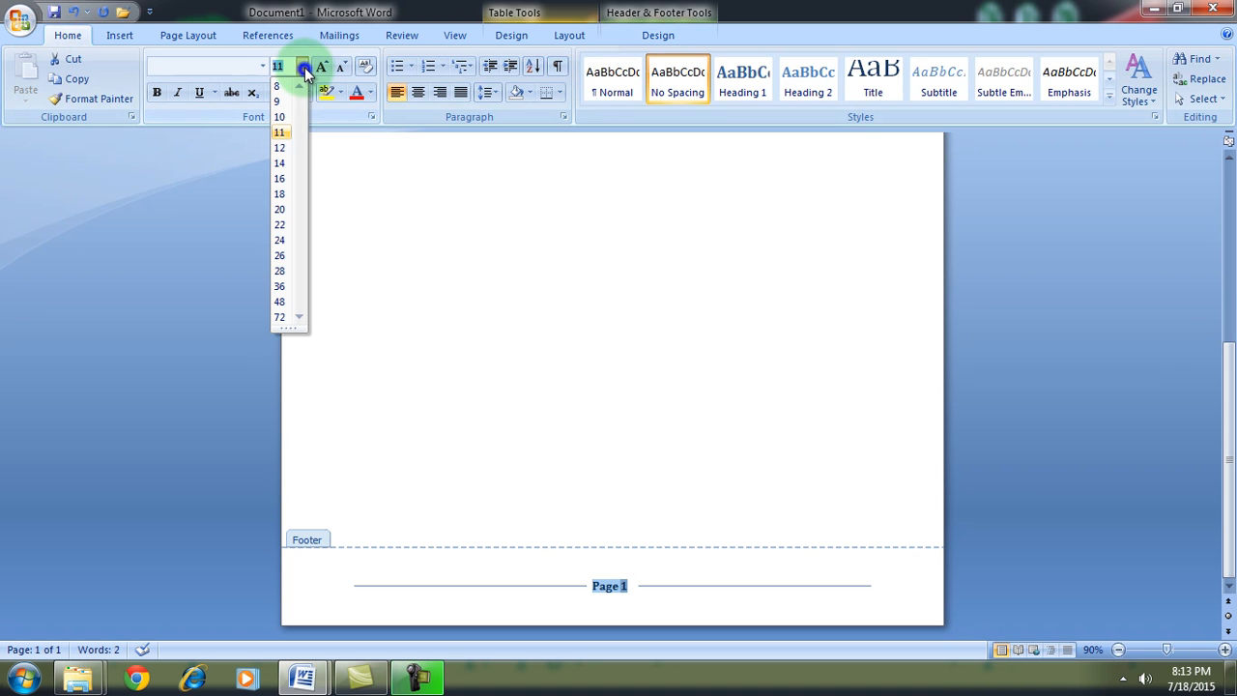
left_click(279, 164)
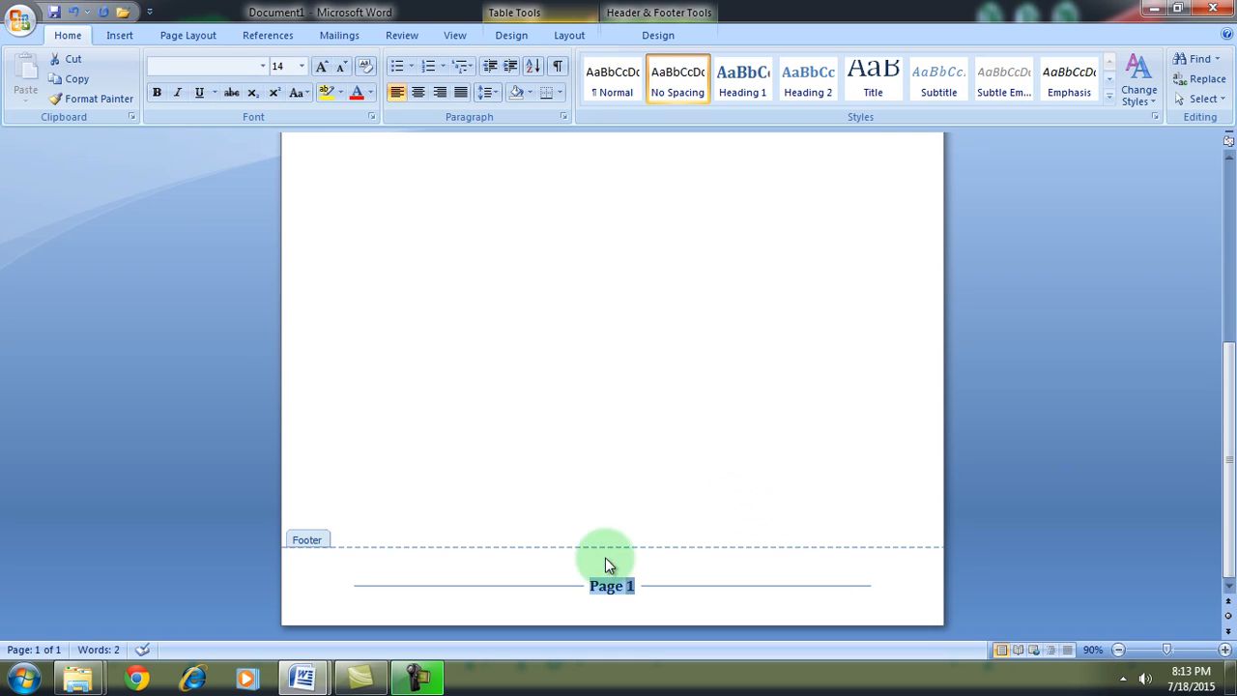
double_click(308, 544)
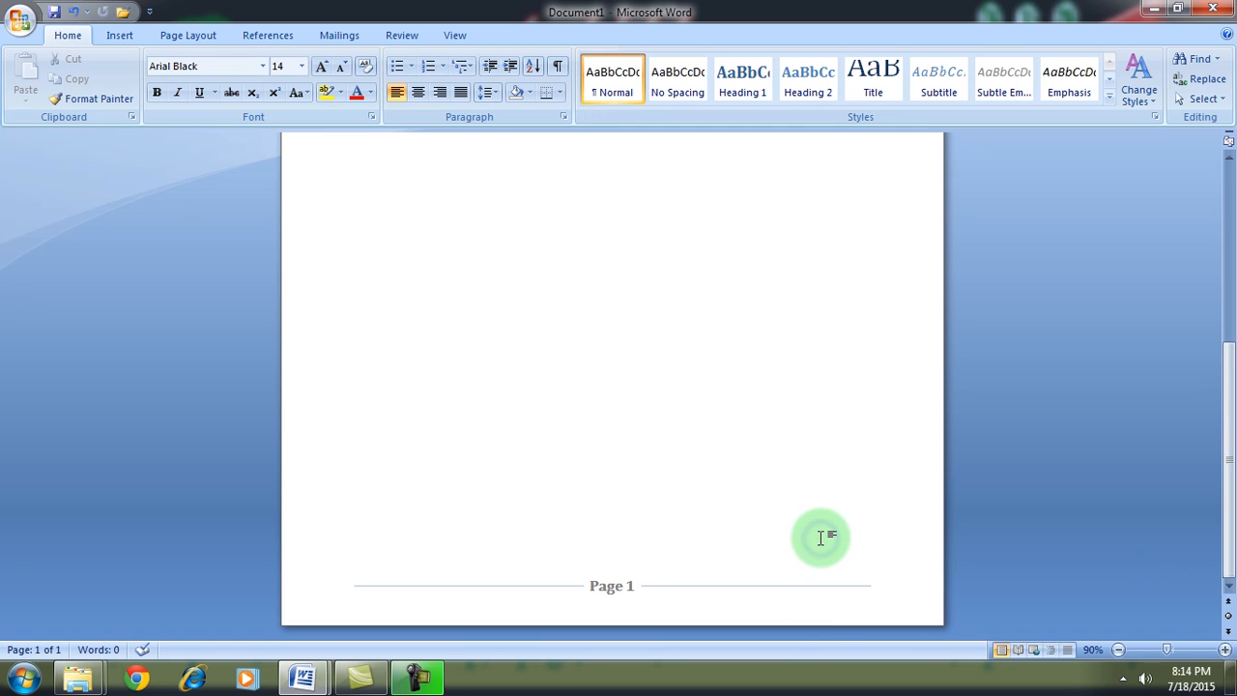
Step: Add empty lines to the body until the document extends onto a fourth page, checking the footer on each page
scroll(821, 538, "up", 3)
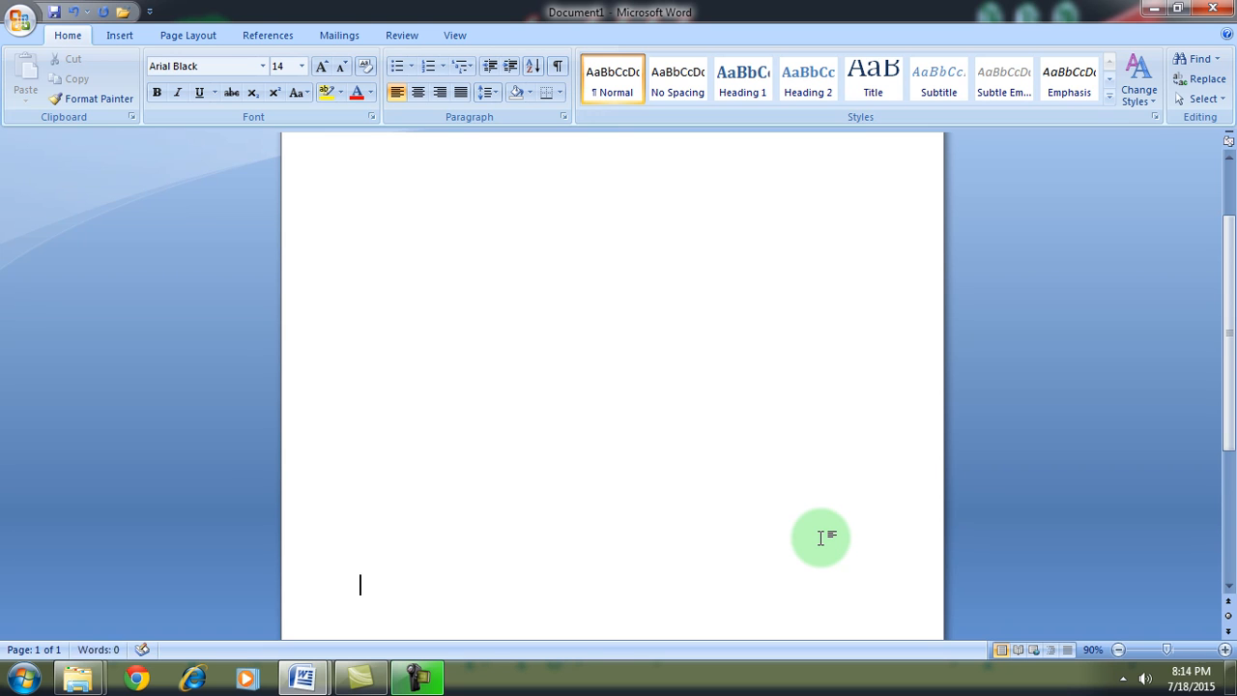
scroll(821, 538, "down", 2)
scroll(820, 538, "down", 5)
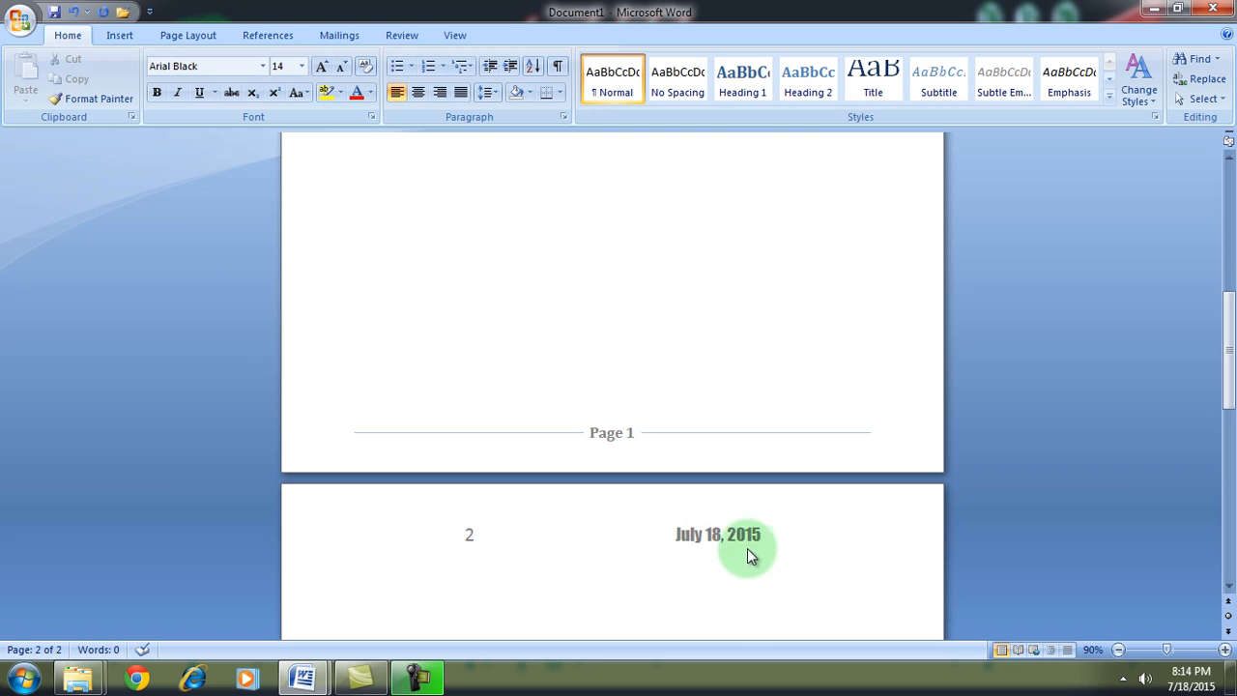
scroll(151, 560, "down", 2)
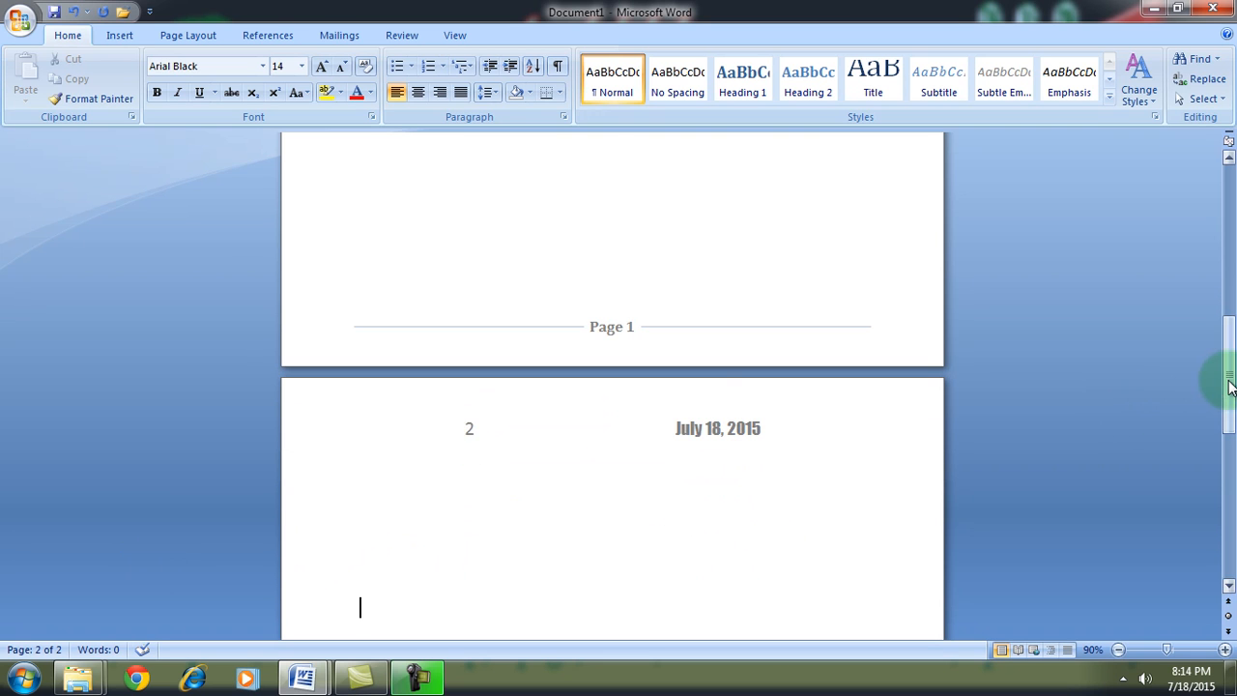
left_click_drag(1229, 380, 1233, 549)
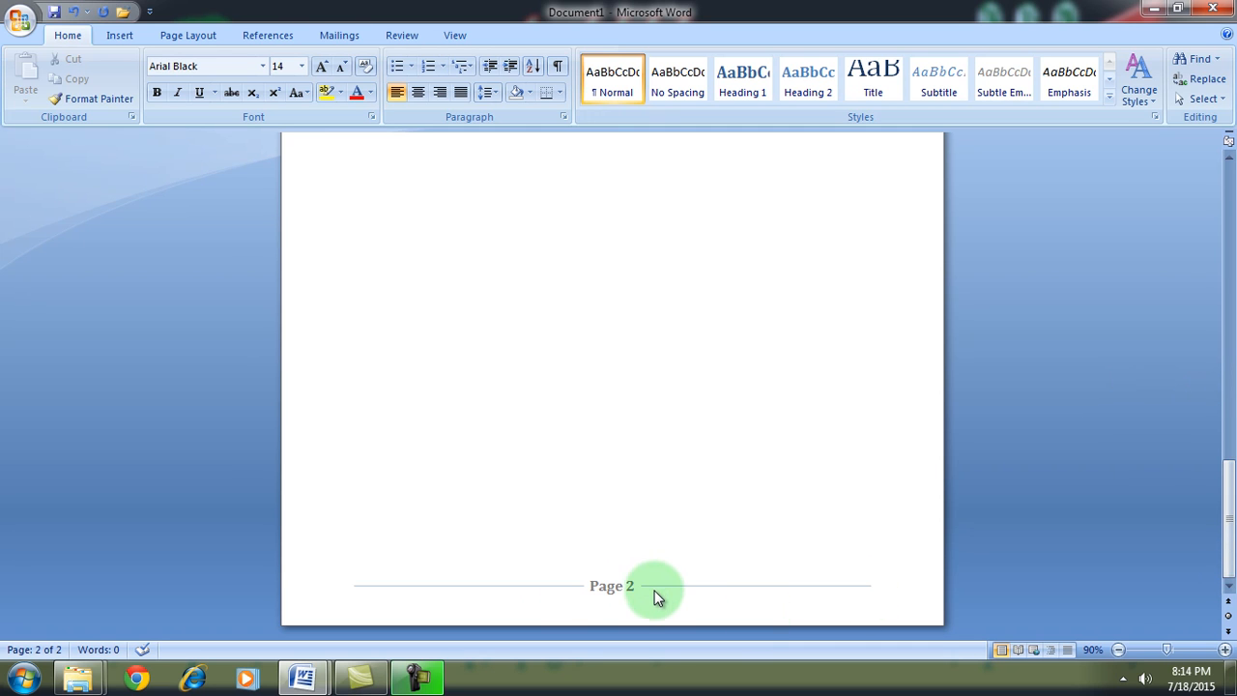
left_click(467, 472)
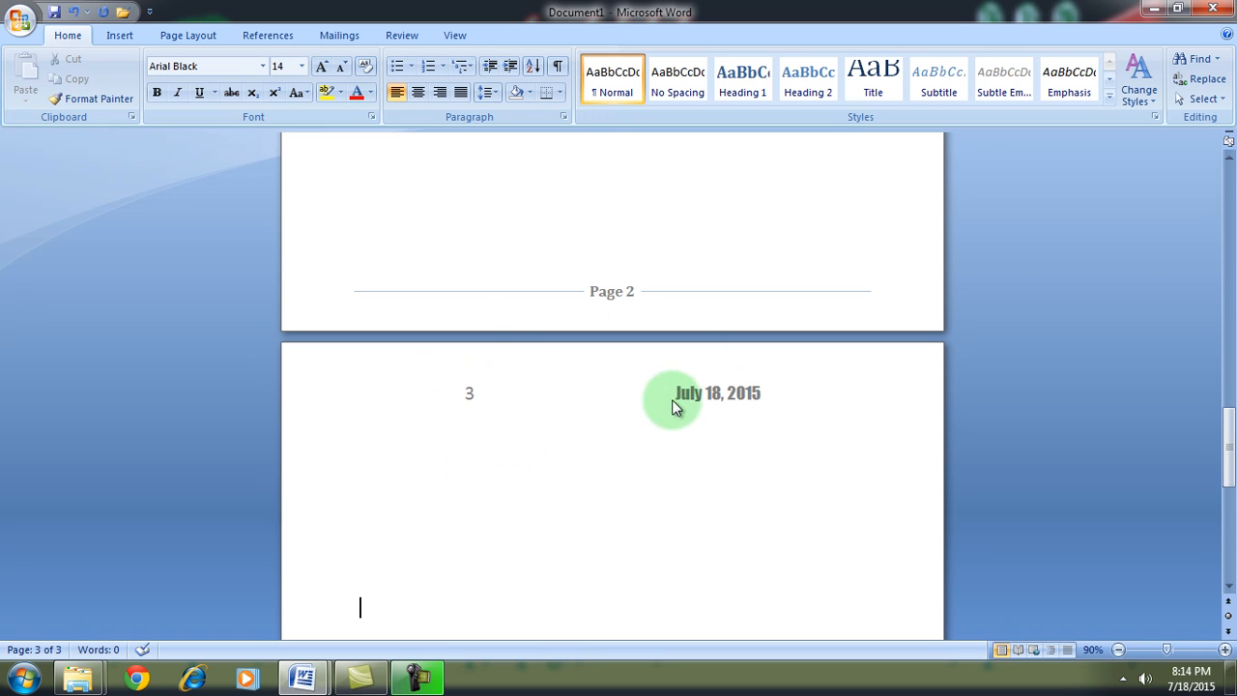
key("Return")
key("Return")
key("Return")
key("Return")
key("Return")
key("Return")
key("Return")
key("Return")
key("Return")
key("Return")
key("Return")
key("Return")
key("Return")
key("Return")
key("Return")
key("Return")
key("Return")
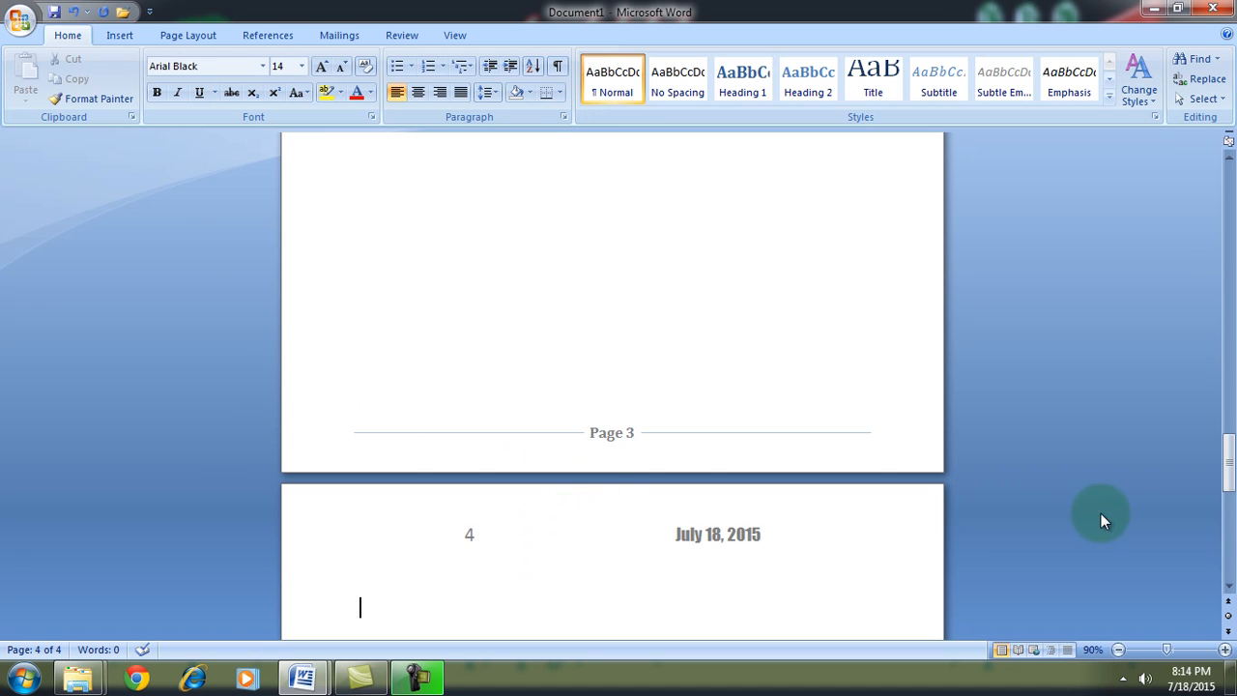
left_click_drag(1232, 488, 1230, 547)
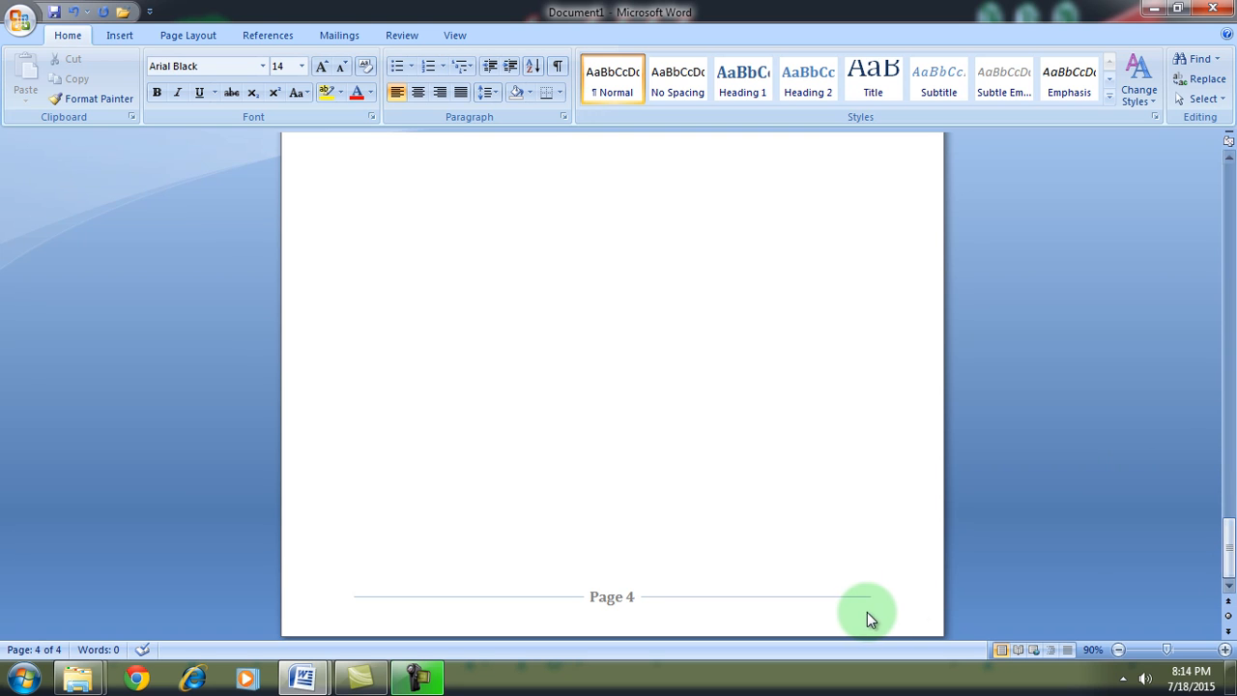
Step: Delete the empty lines from the body until the document is back to a single page
key("Return")
key("Return")
key("Return")
key("Return")
key("Return")
key("Return")
key("Return")
key("Return")
key("Return")
key("Return")
key("Return")
key("Return")
key("Return")
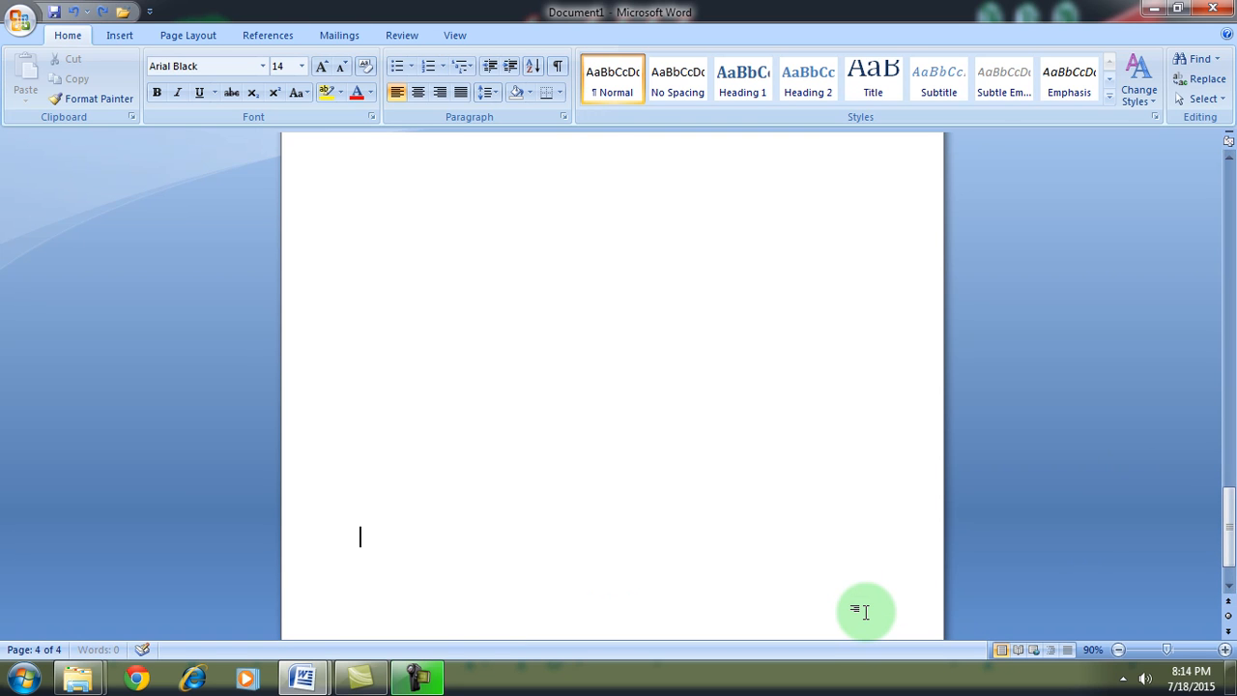
left_click_drag(1232, 545, 1218, 212)
key("Return")
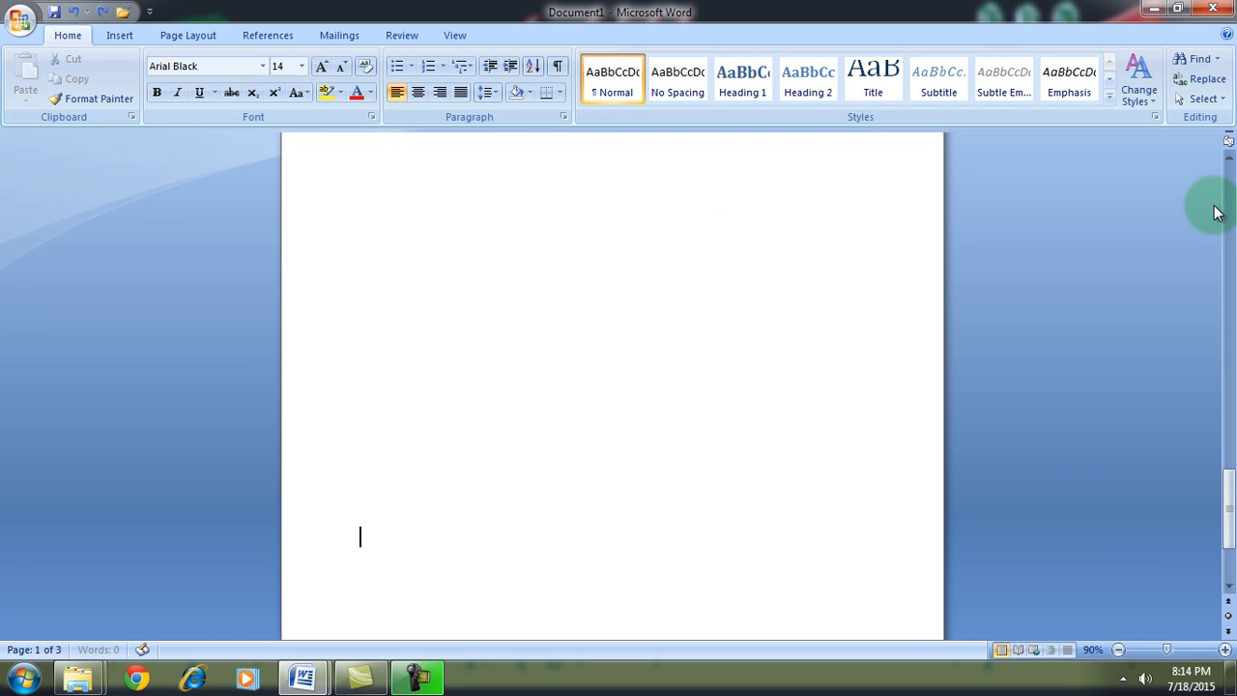
key("BackSpace")
key("BackSpace")
key("BackSpace")
key("BackSpace")
key("BackSpace")
key("BackSpace")
key("BackSpace")
key("BackSpace")
key("BackSpace")
key("BackSpace")
key("BackSpace")
key("BackSpace")
key("BackSpace")
key("BackSpace")
key("BackSpace")
key("BackSpace")
key("BackSpace")
key("BackSpace")
key("BackSpace")
key("BackSpace")
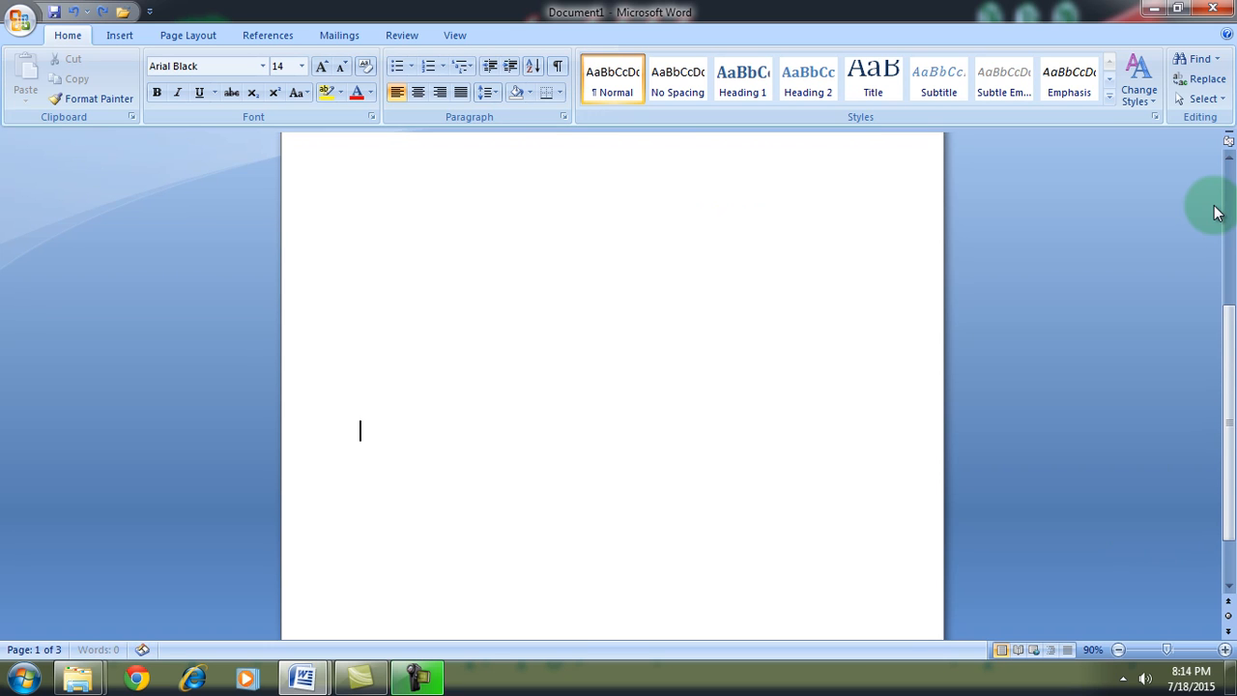
key("Return")
key("Return")
key("Return")
key("Return")
key("Return")
key("Return")
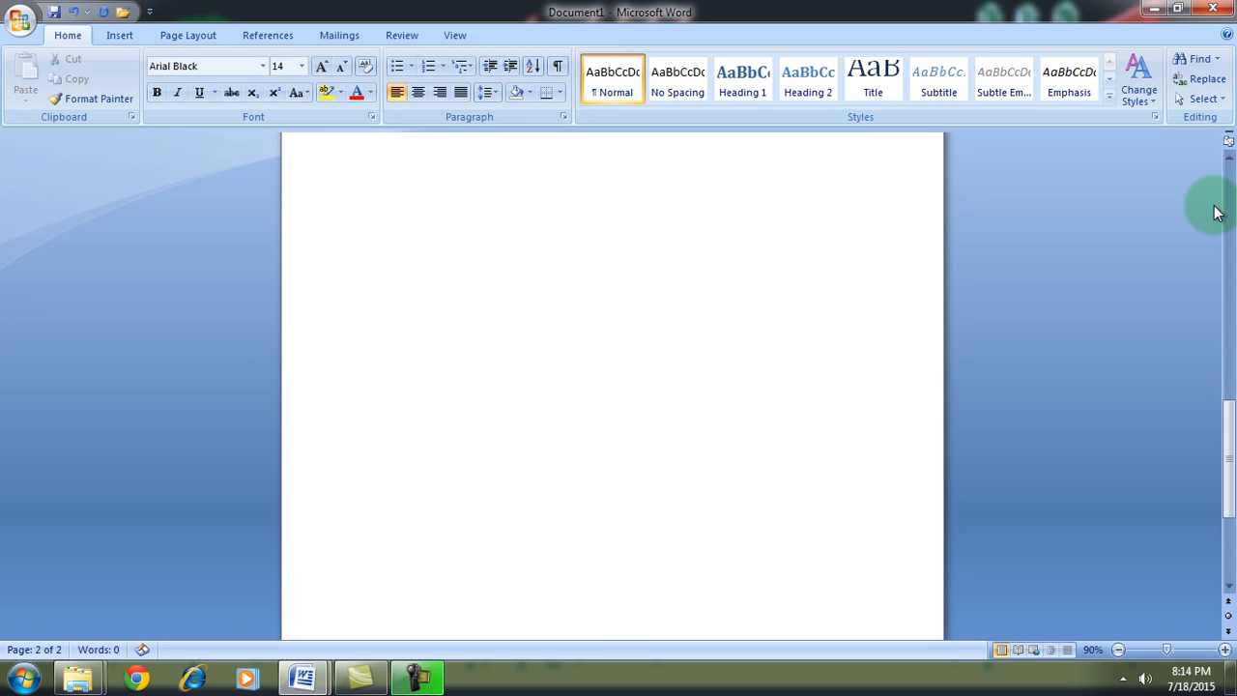
key("BackSpace")
key("BackSpace")
key("BackSpace")
key("BackSpace")
key("BackSpace")
key("BackSpace")
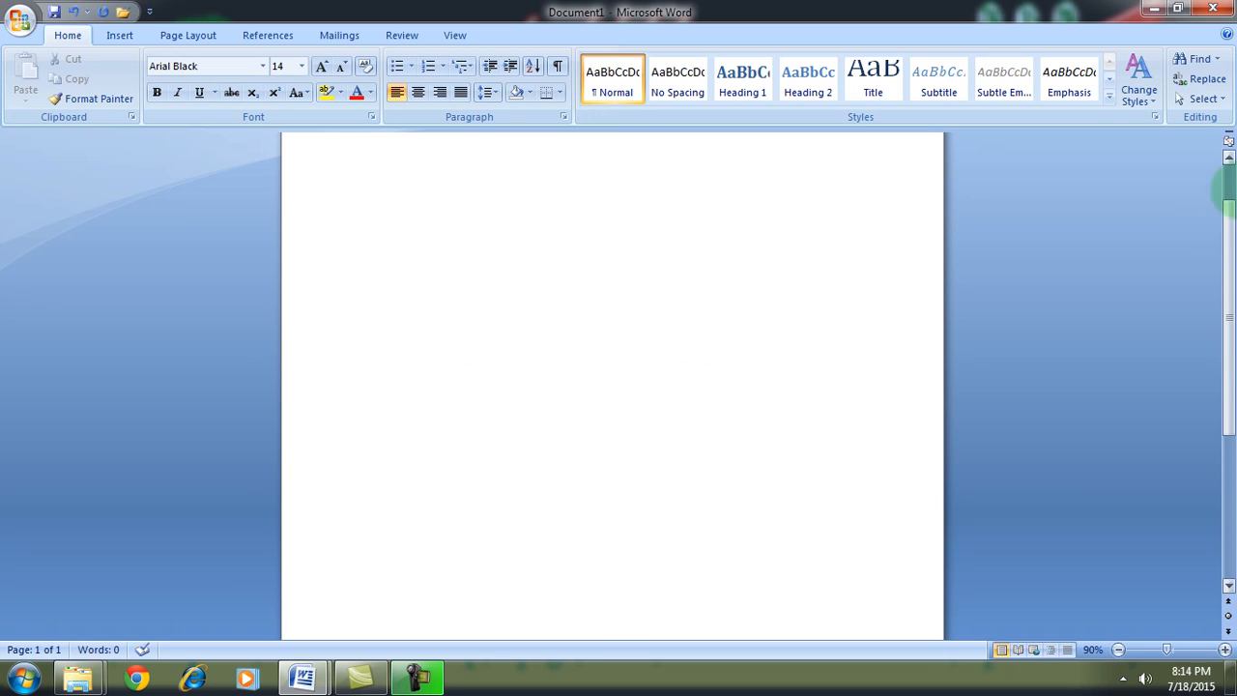
Step: Remove the header containing the page number and date from the document
left_click_drag(1227, 282, 1224, 157)
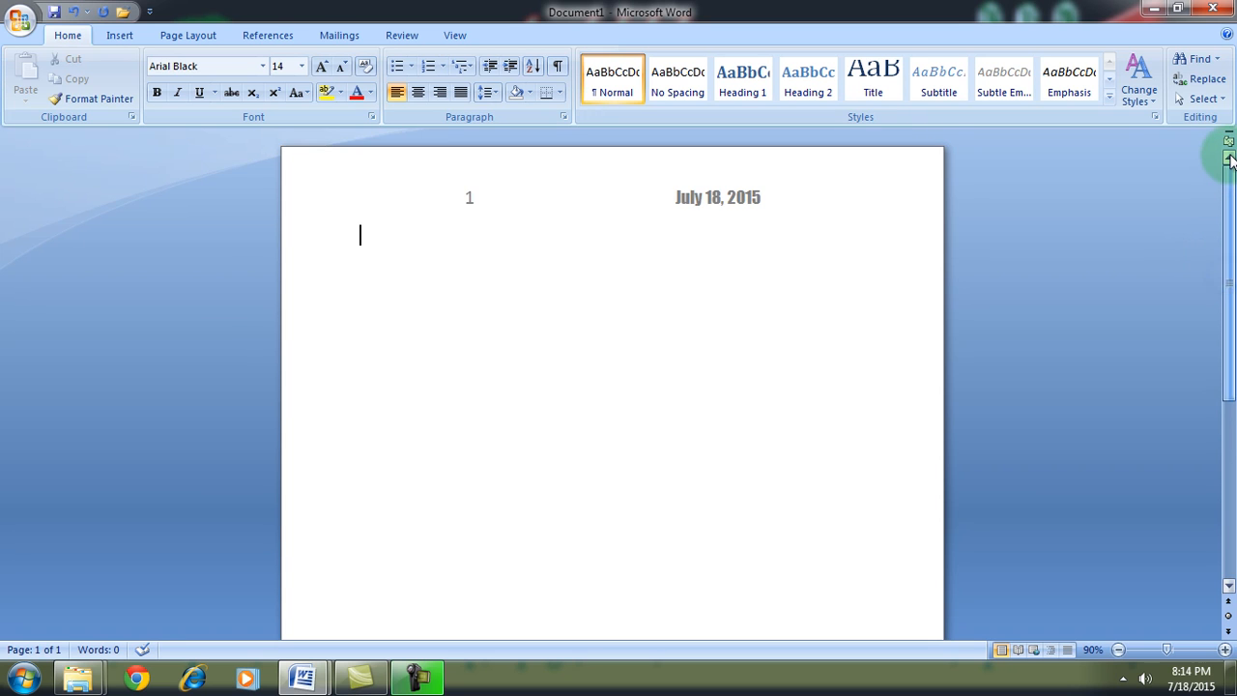
mouse_move(1228, 280)
left_mouse_down()
mouse_move(1228, 519)
mouse_move(1224, 287)
left_mouse_up()
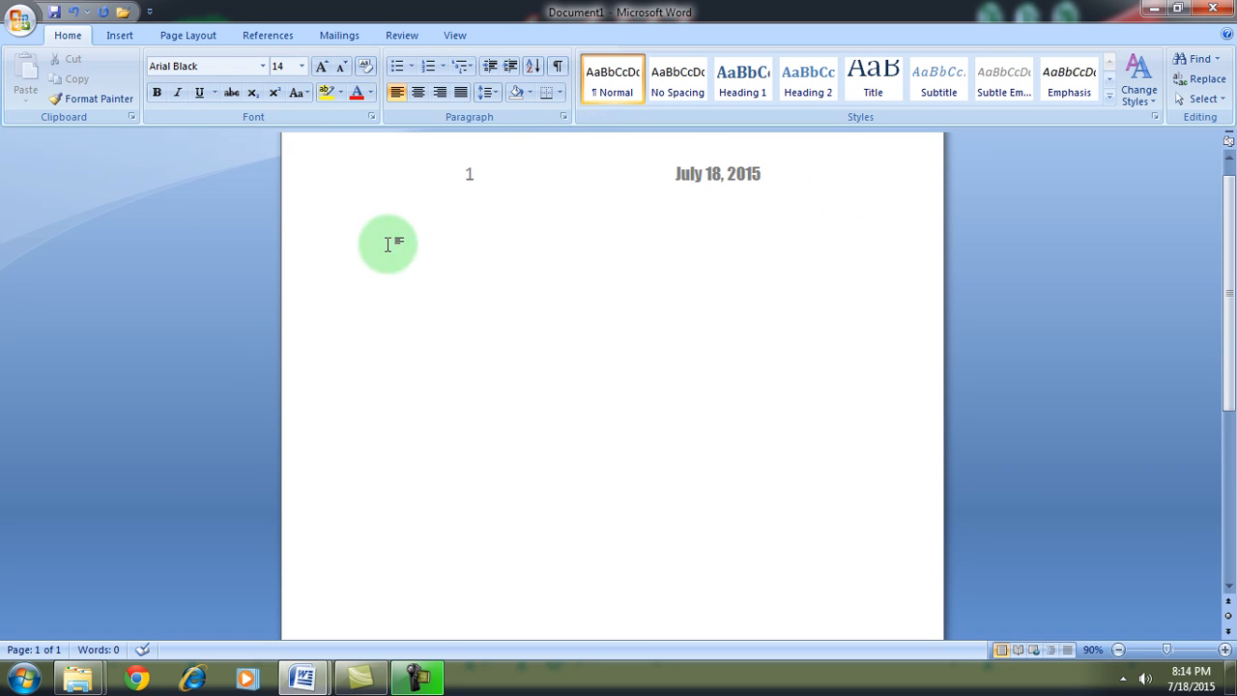
left_click(118, 34)
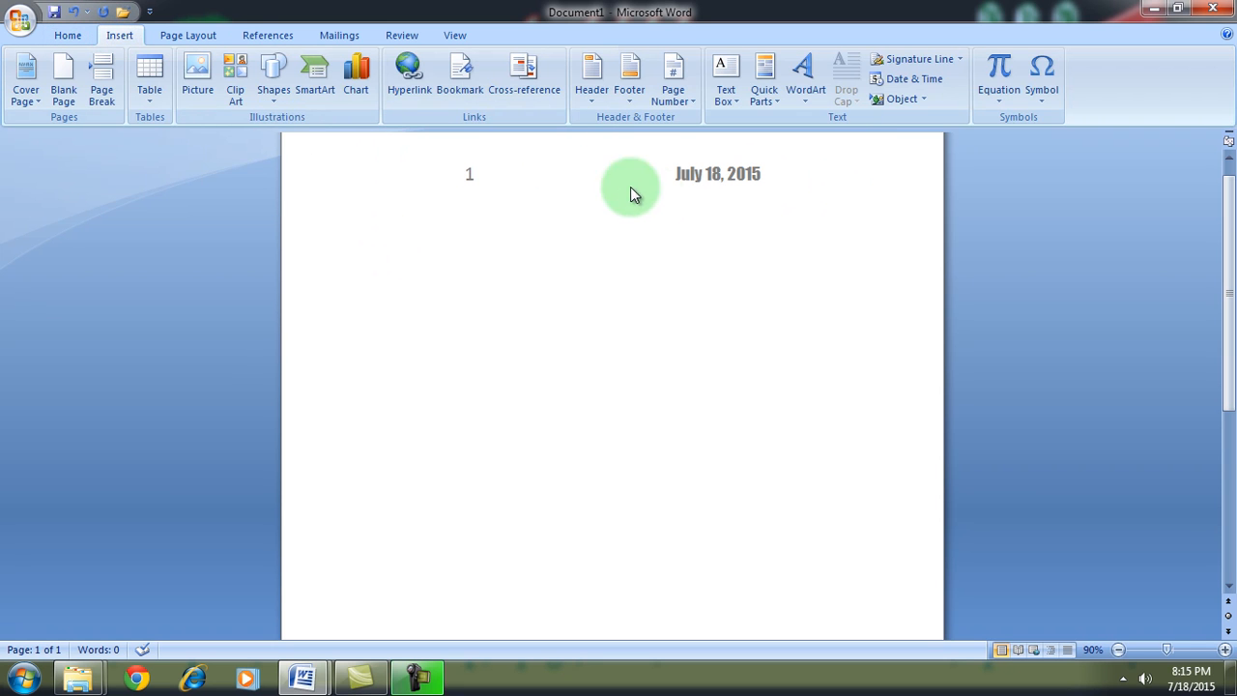
left_click(633, 100)
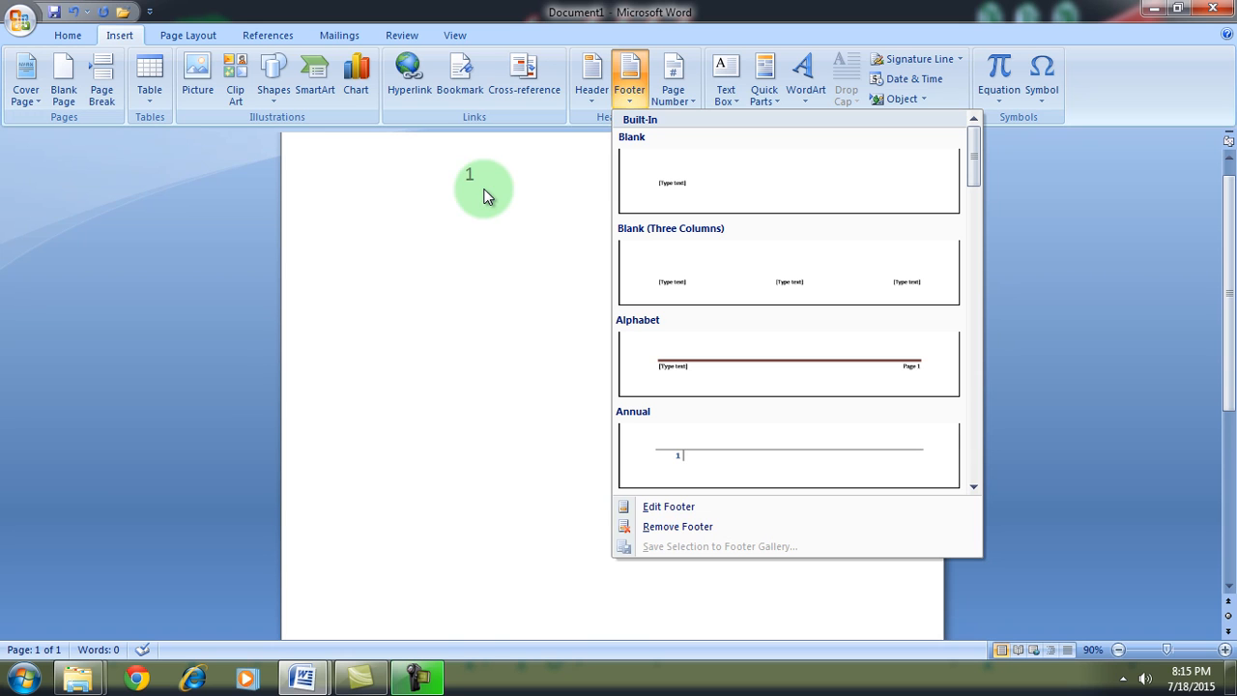
left_click(590, 98)
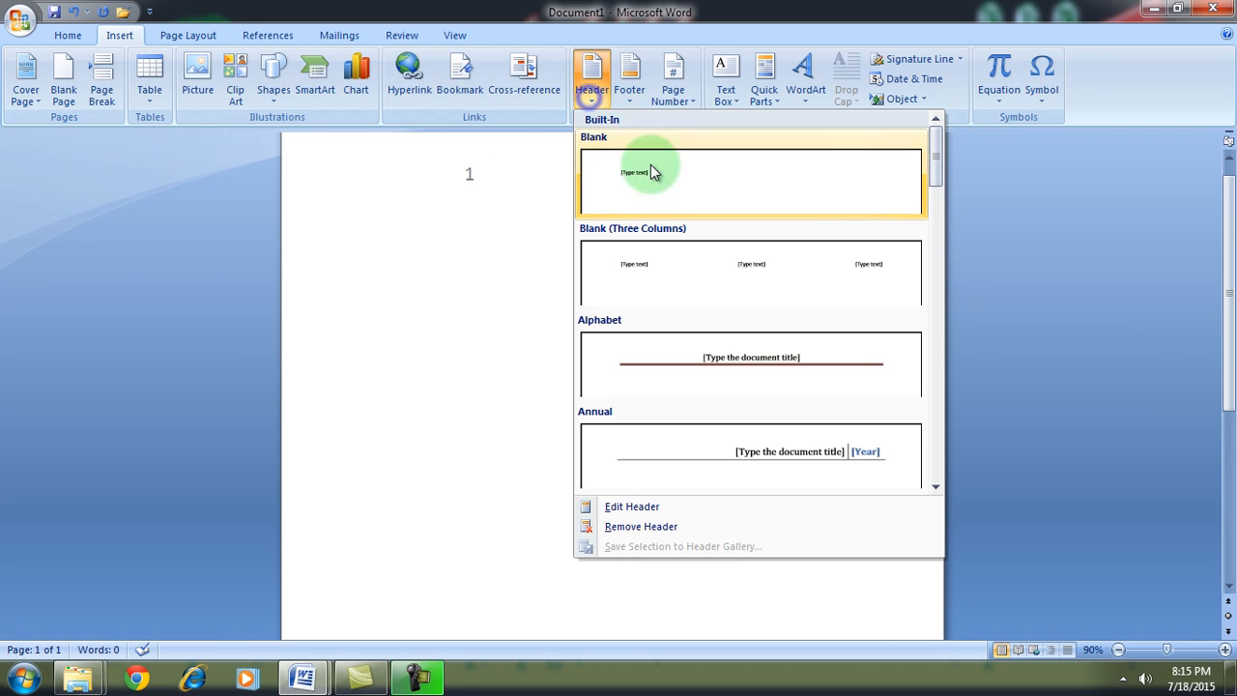
left_click(469, 211)
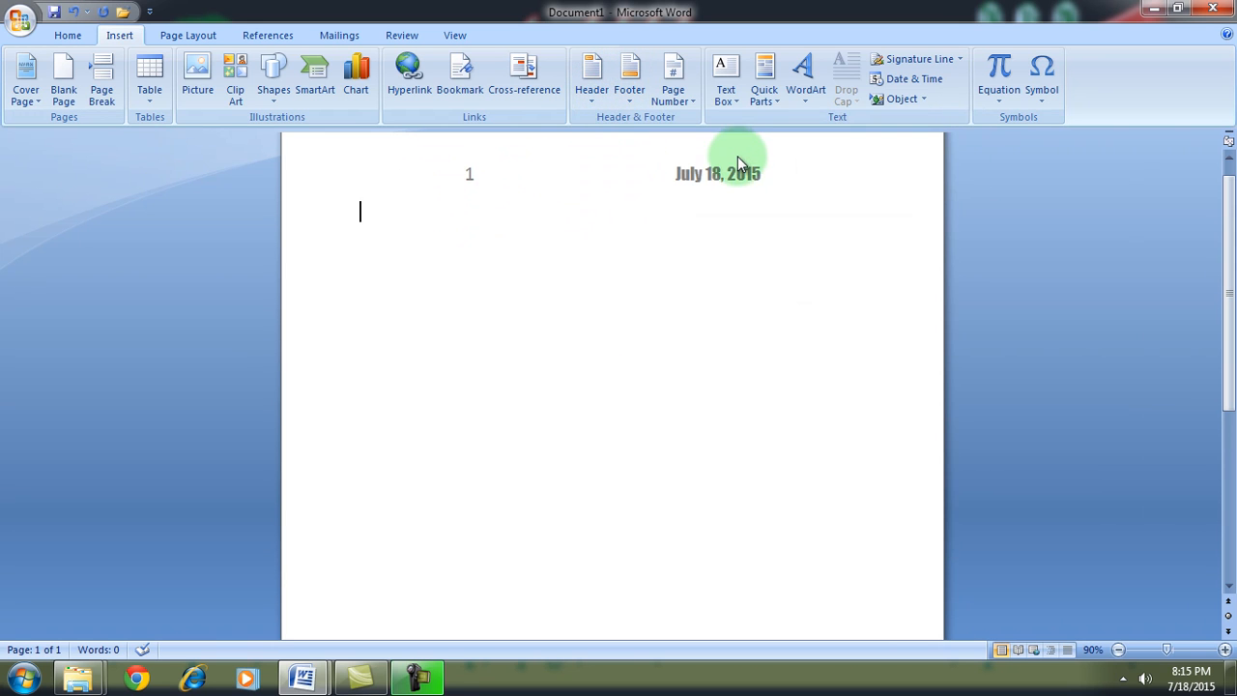
left_click(593, 99)
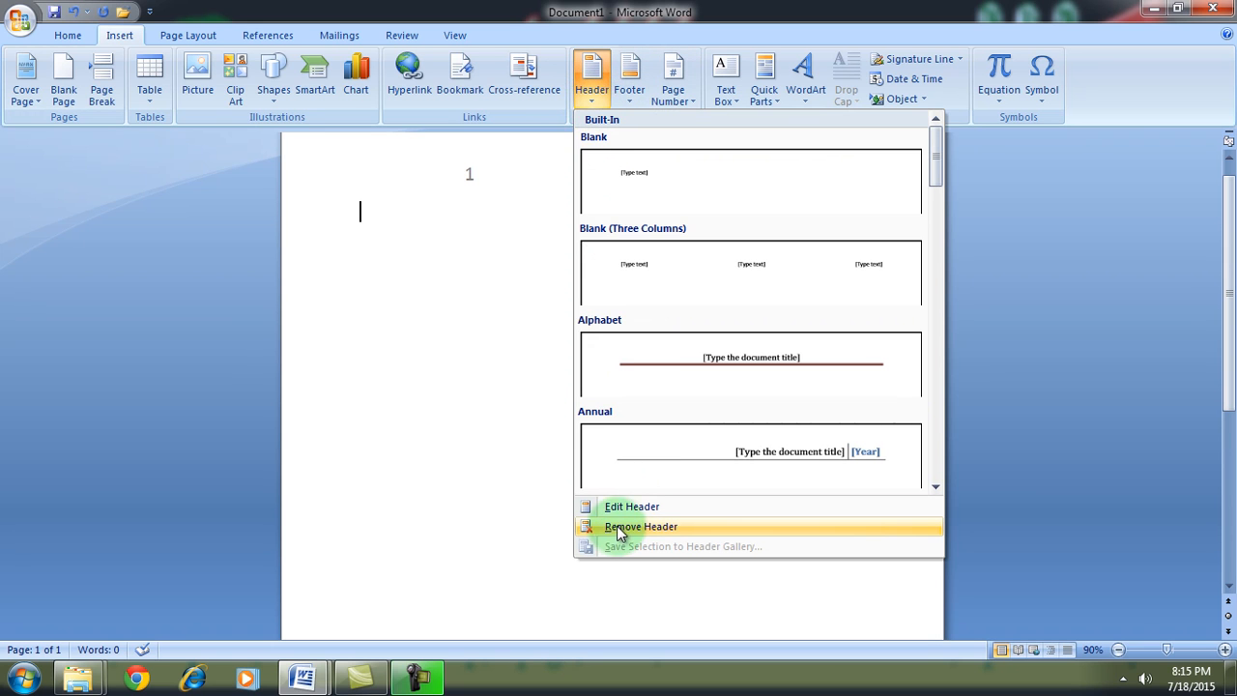
left_click(663, 527)
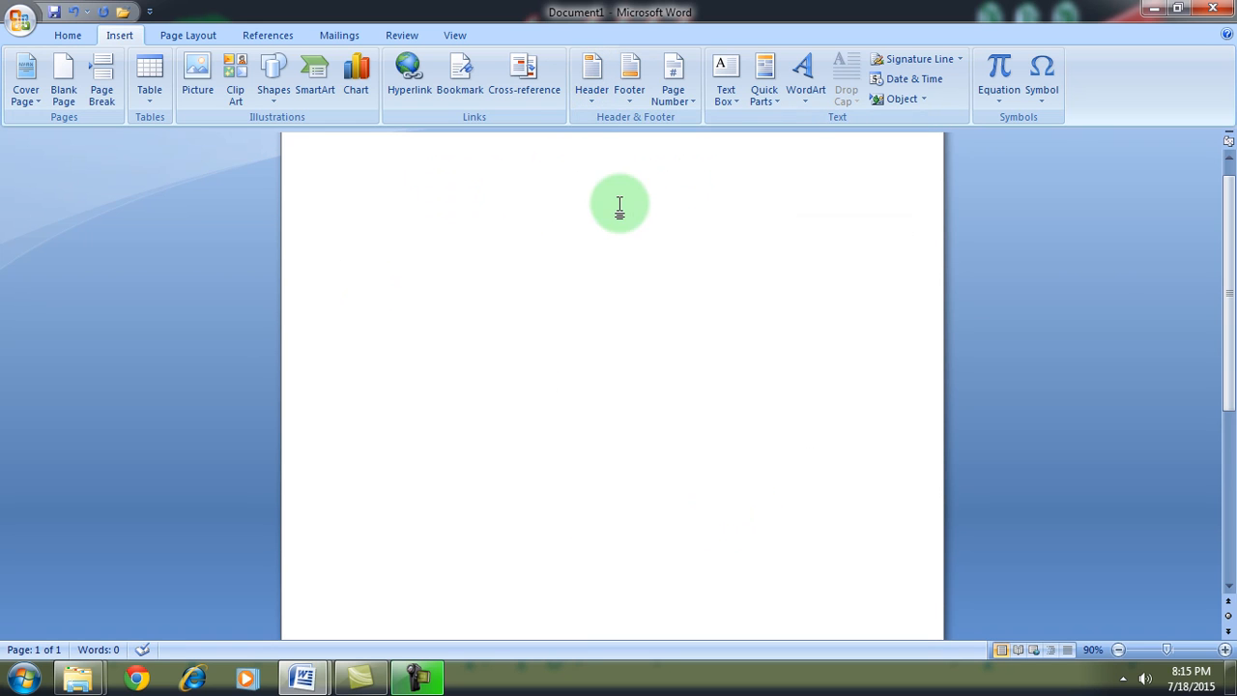
Step: Remove the page-number footer from the document and check the bottom of the page
left_click(624, 101)
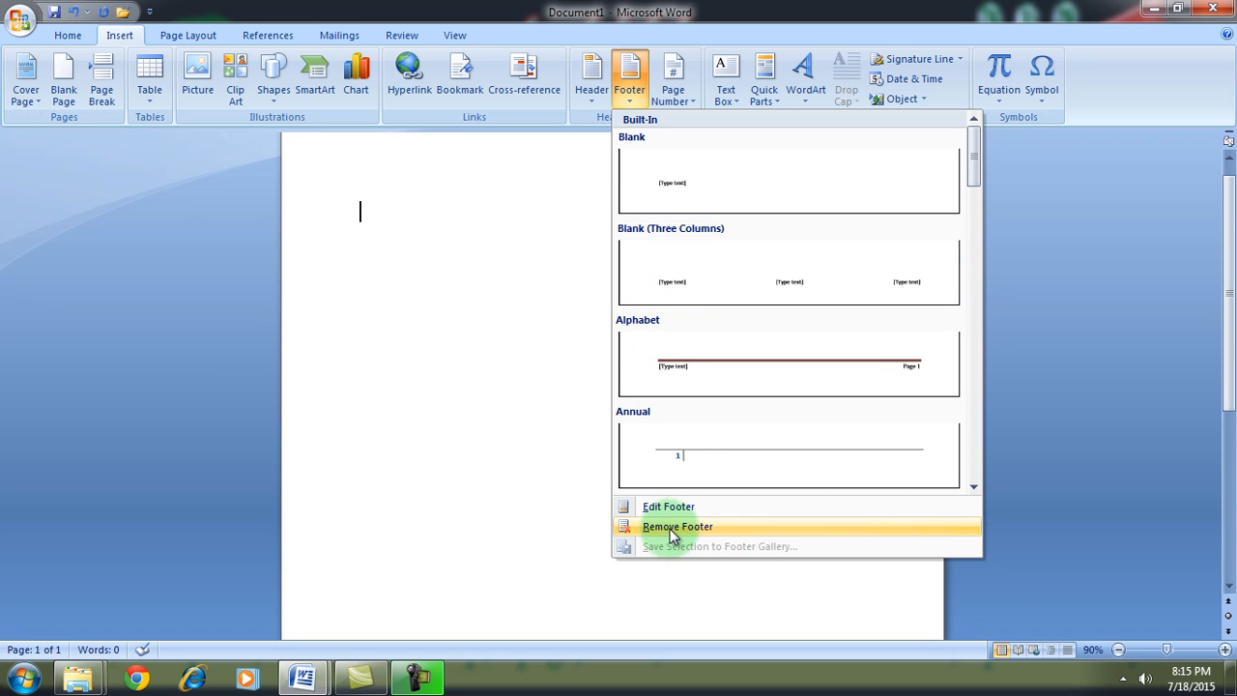
left_click(700, 535)
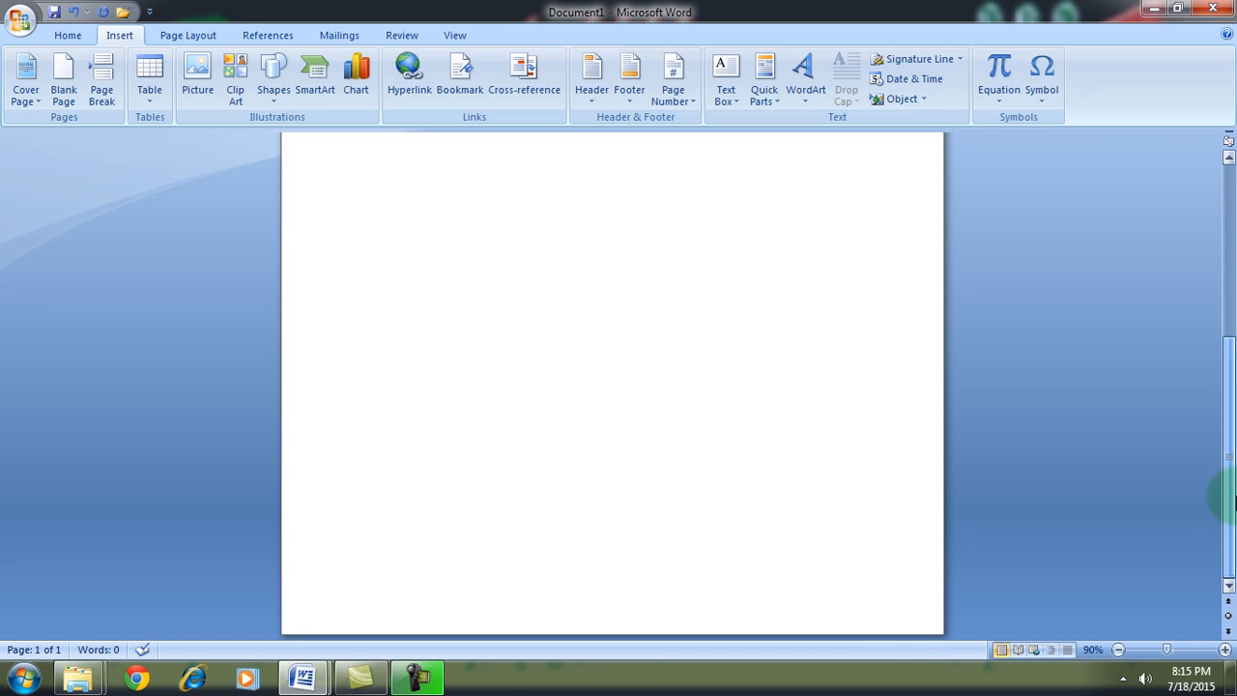
scroll(1211, 409, "up", 1)
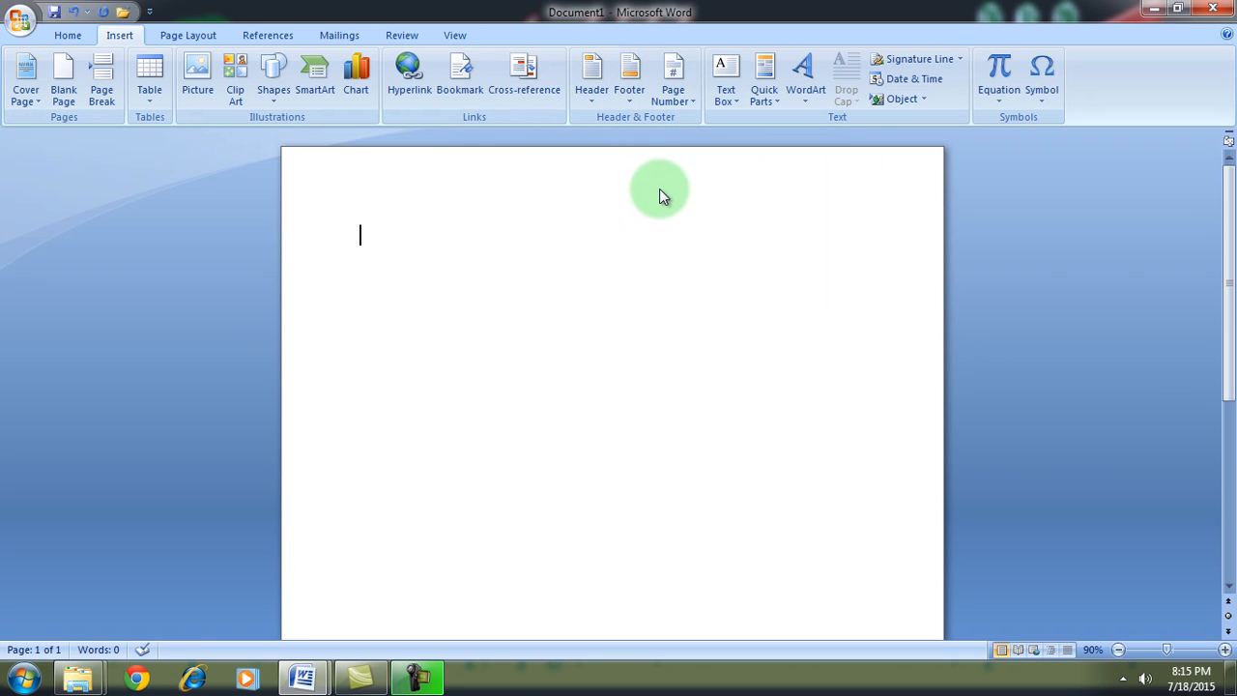
Step: Insert a footer using the built-in Blank design with a single text placeholder
left_click(630, 103)
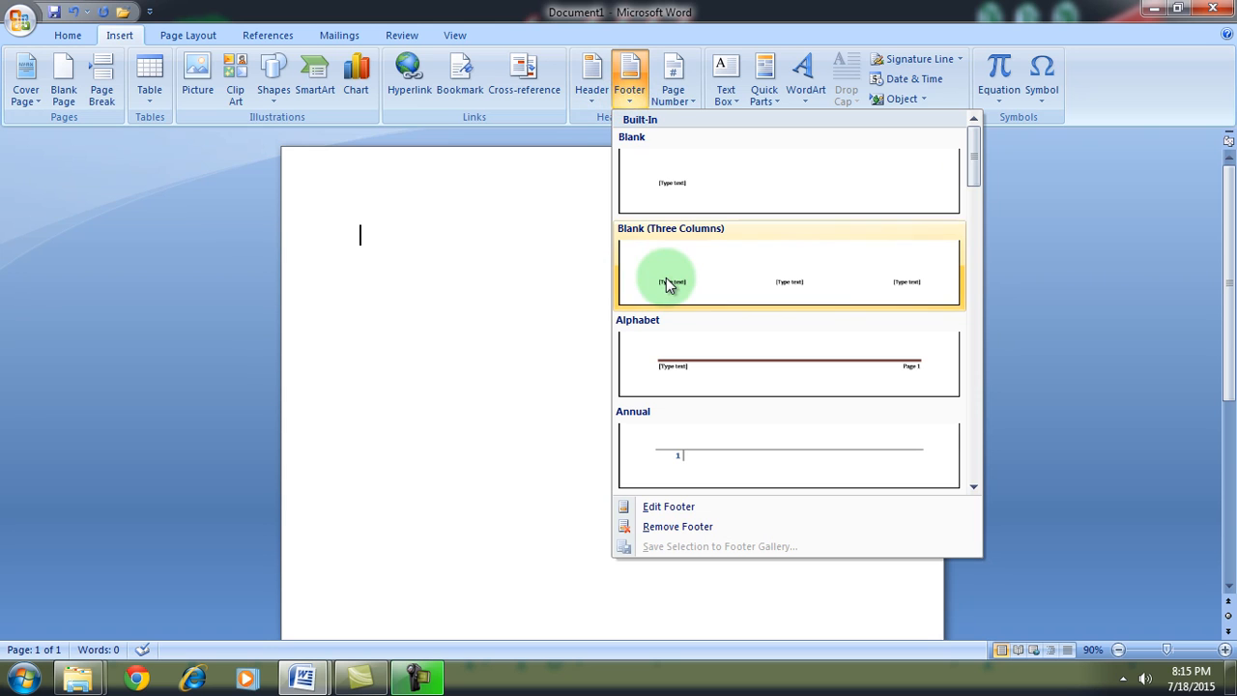
left_click(759, 182)
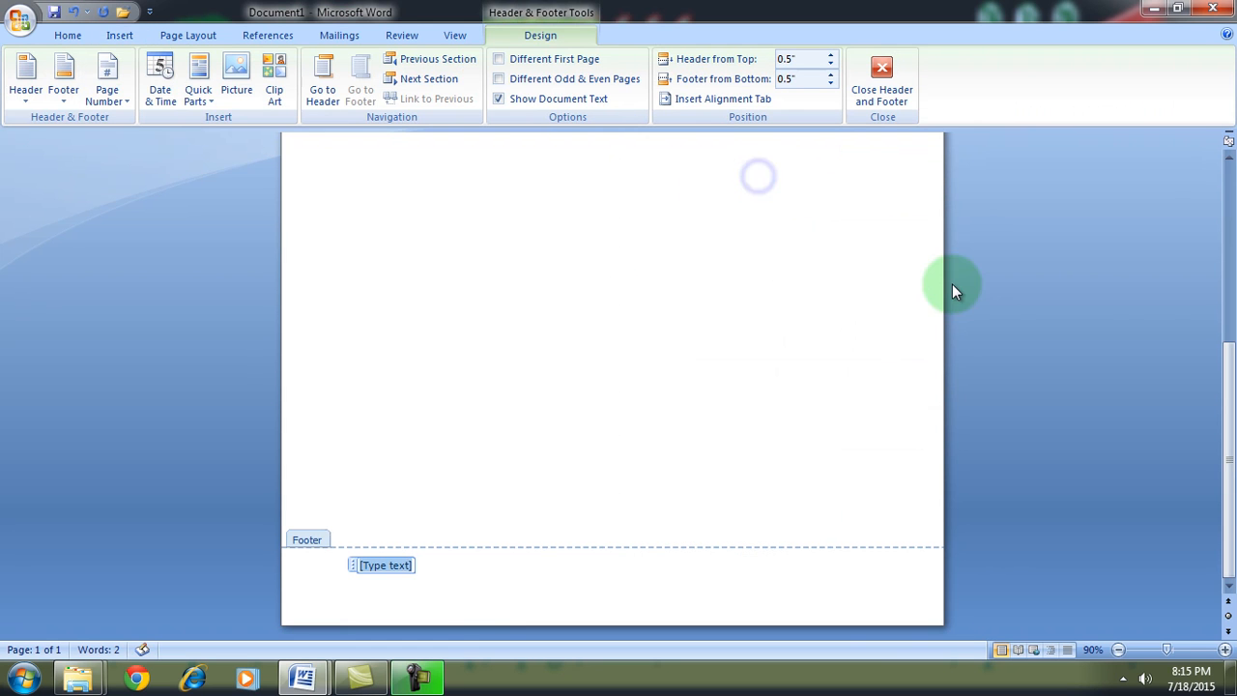
Step: Replace the placeholder text in the footer with the author's full name
left_click(500, 564)
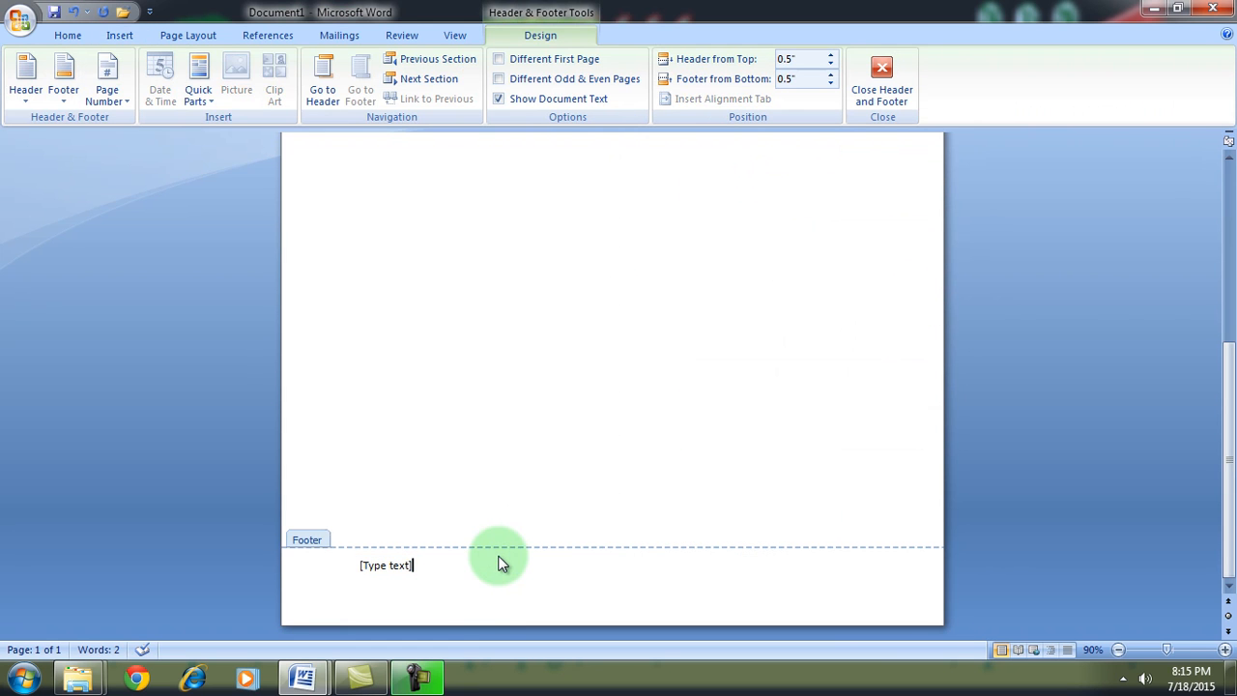
key("BackSpace")
key("BackSpace")
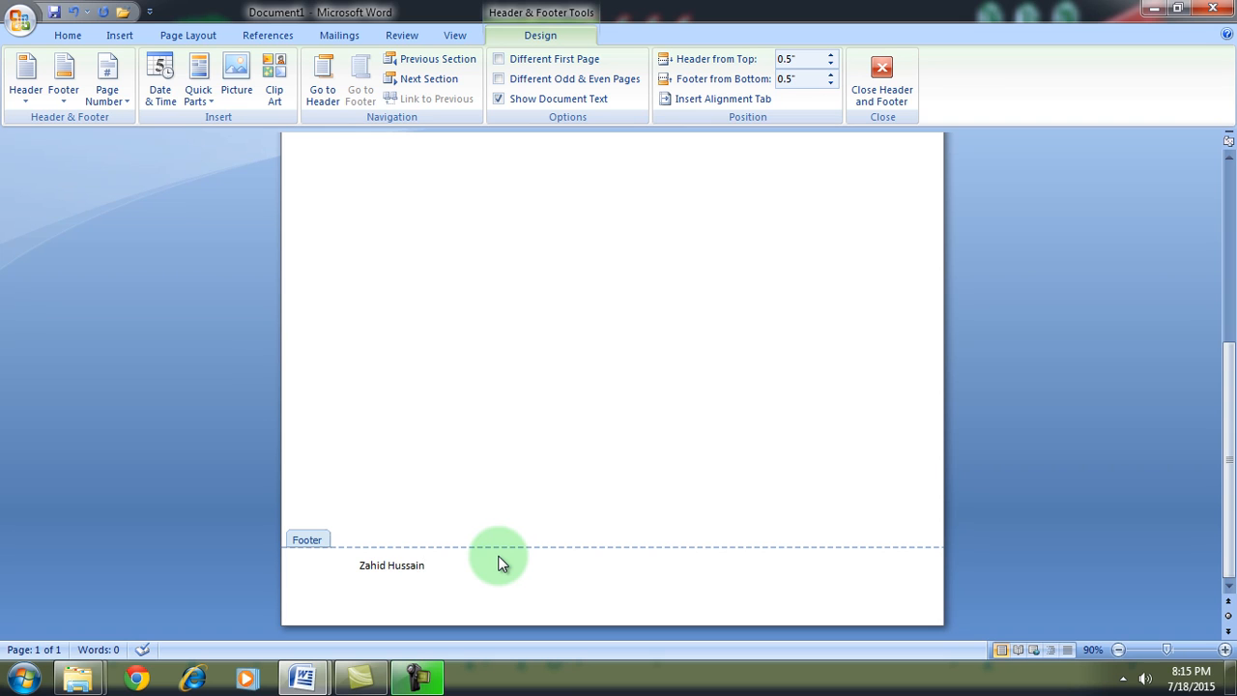
Step: Set the font size of the name in the footer to 18
key("ctrl+a")
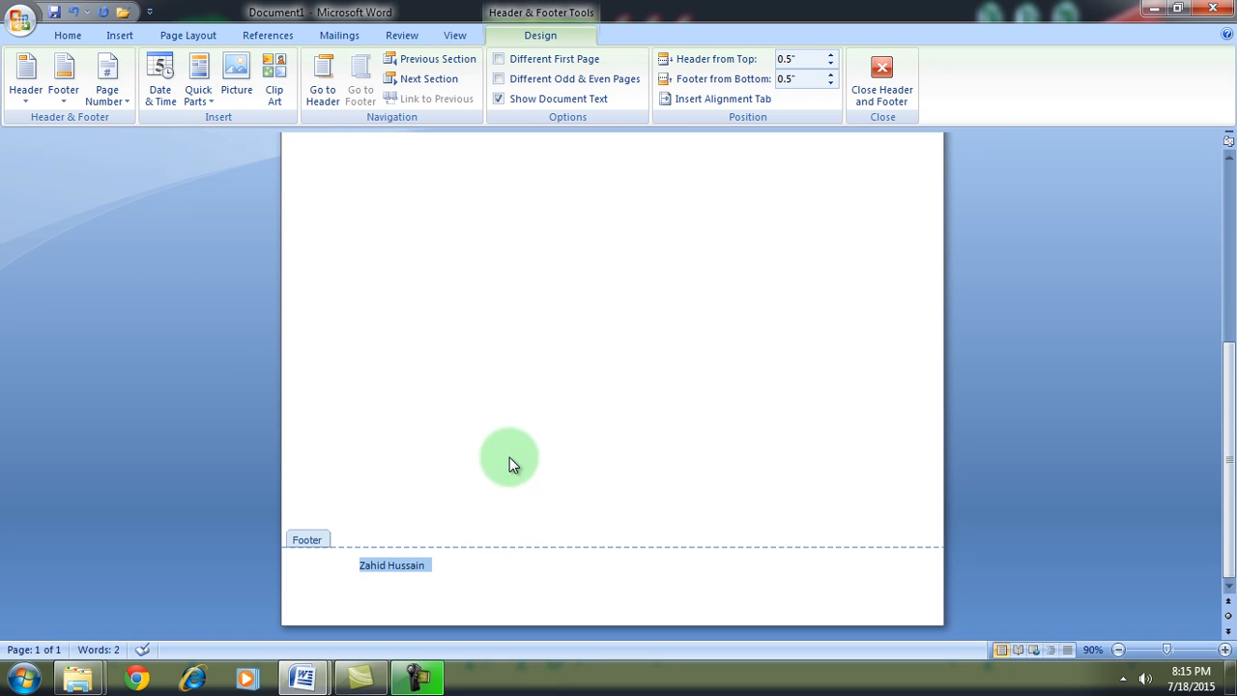
left_click(66, 35)
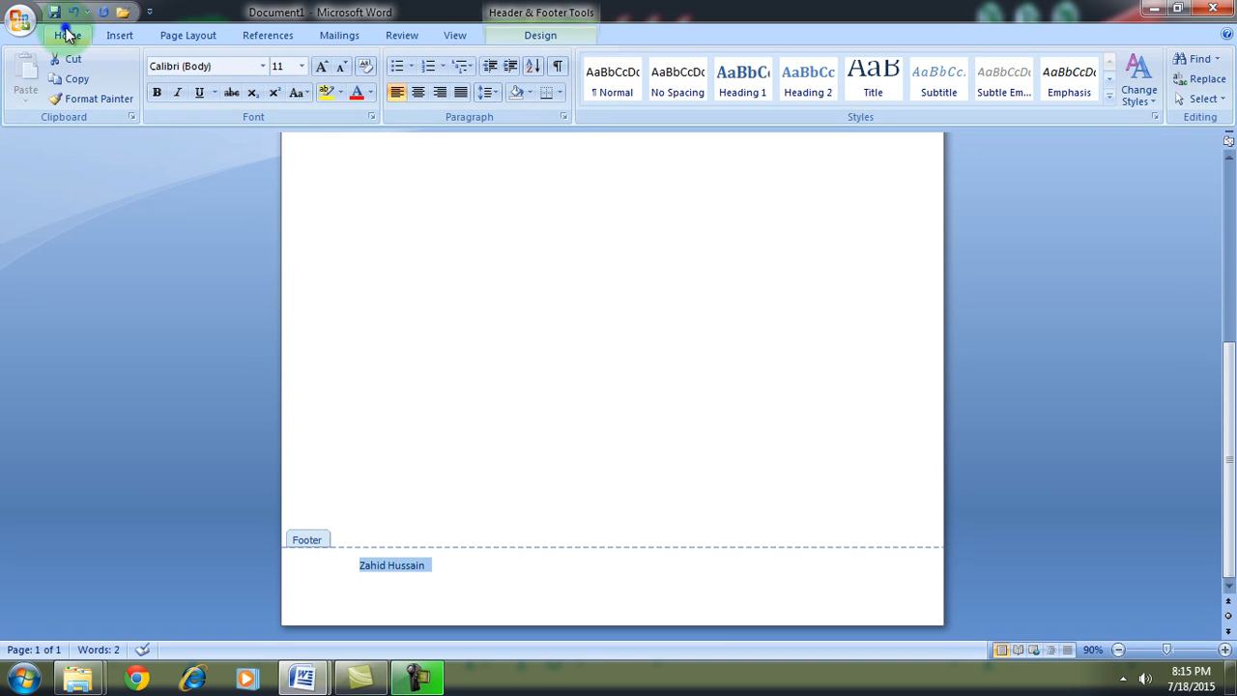
left_click(301, 68)
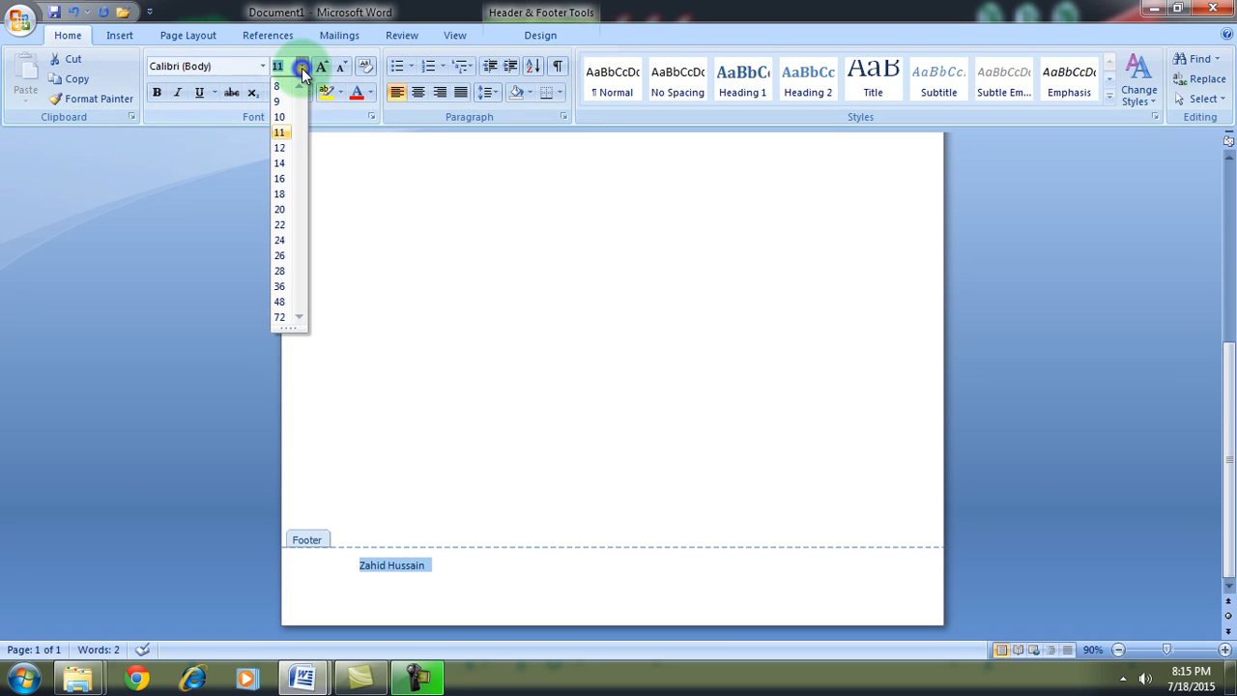
left_click(287, 193)
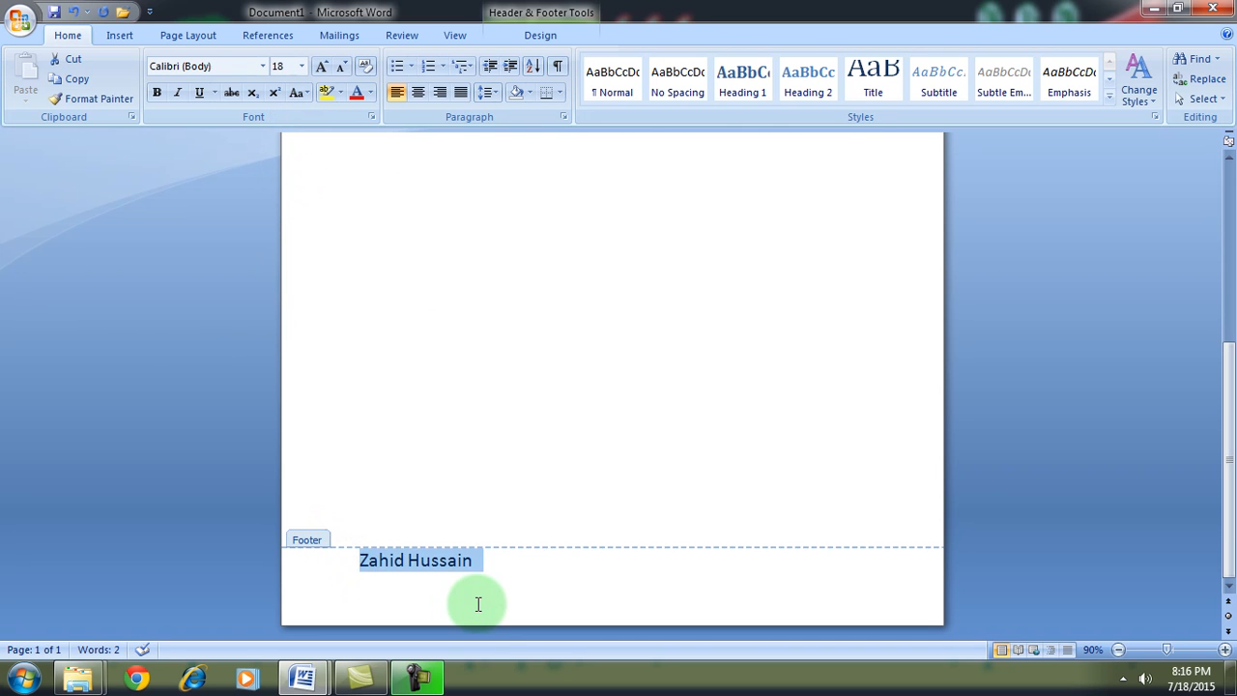
Step: Centre the name in the footer and return to the document body
key("Left")
key("ctrl+e")
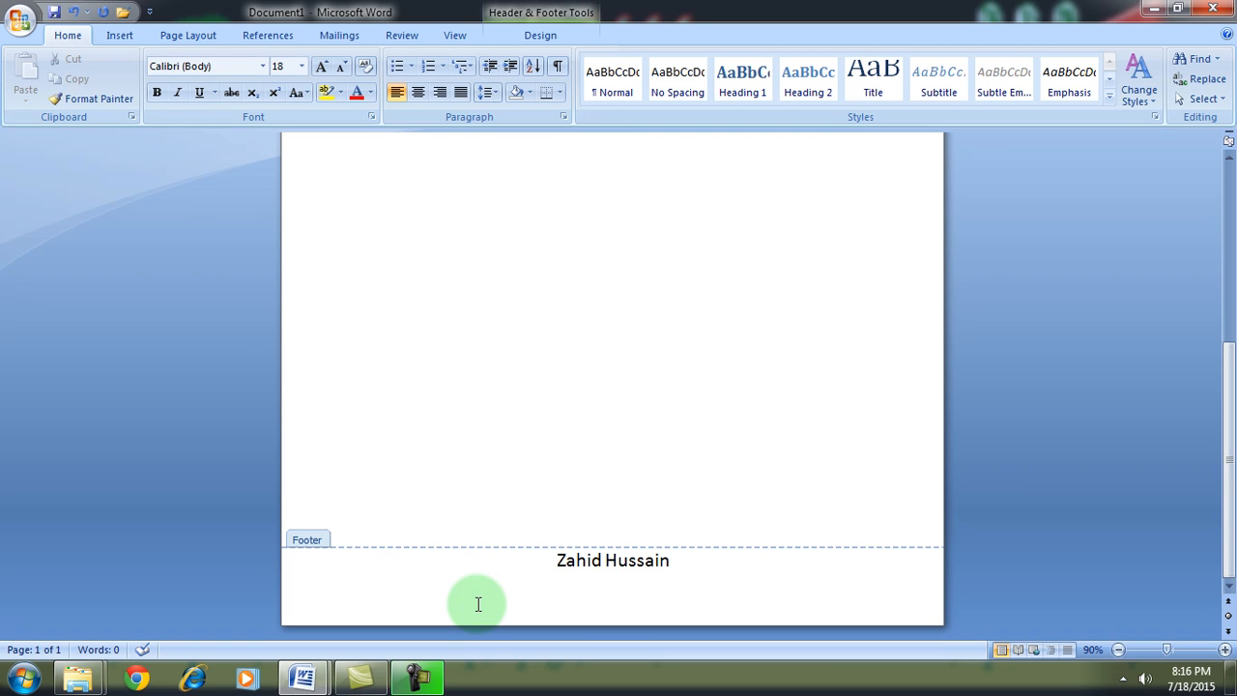
double_click(300, 537)
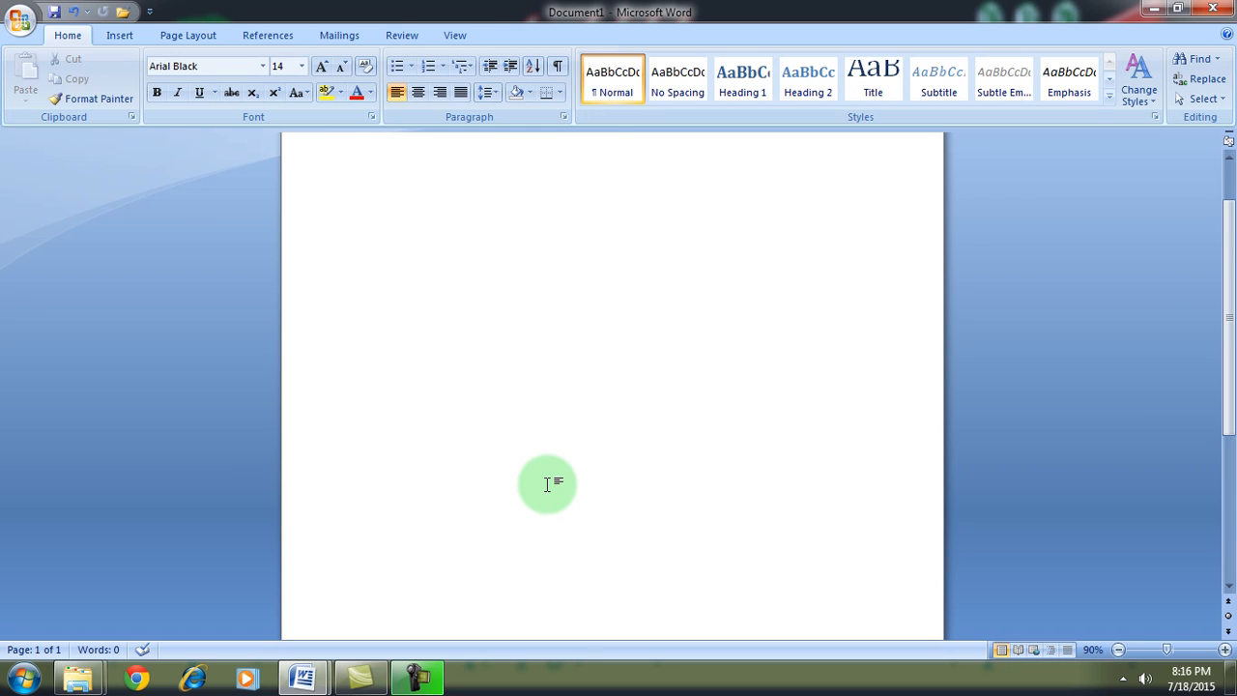
left_click_drag(1233, 319, 1230, 527)
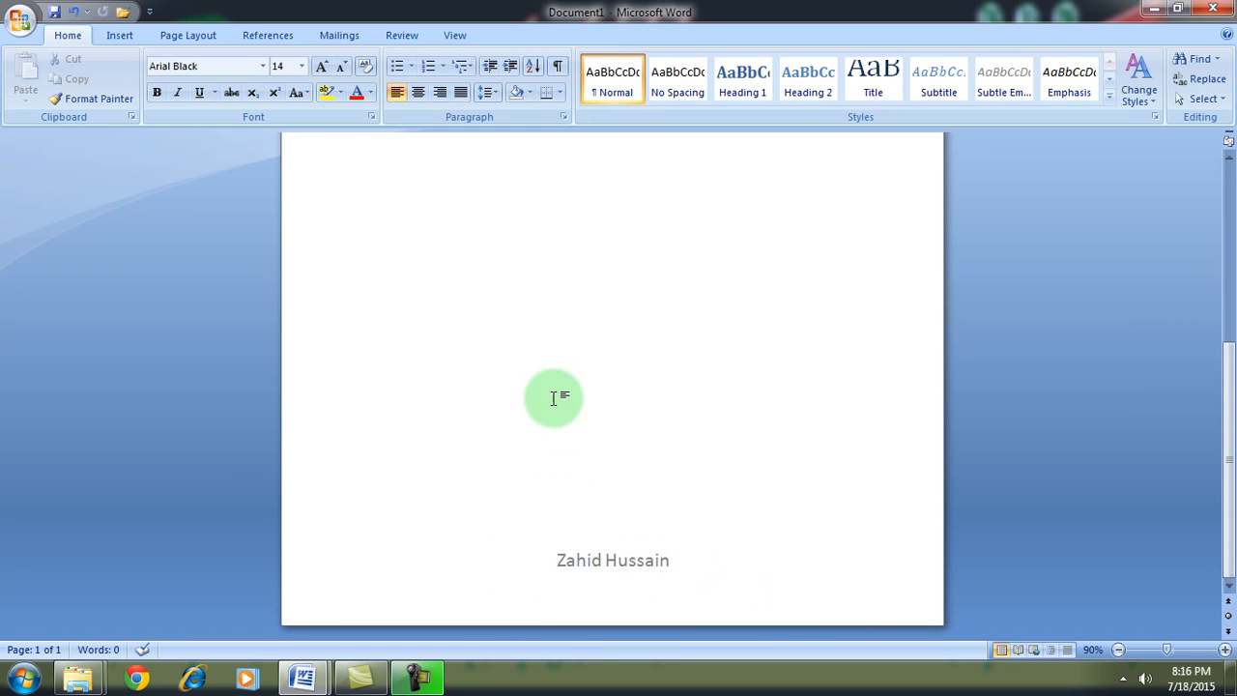
Step: Add empty lines to the body until the document extends to four pages
left_click(529, 336)
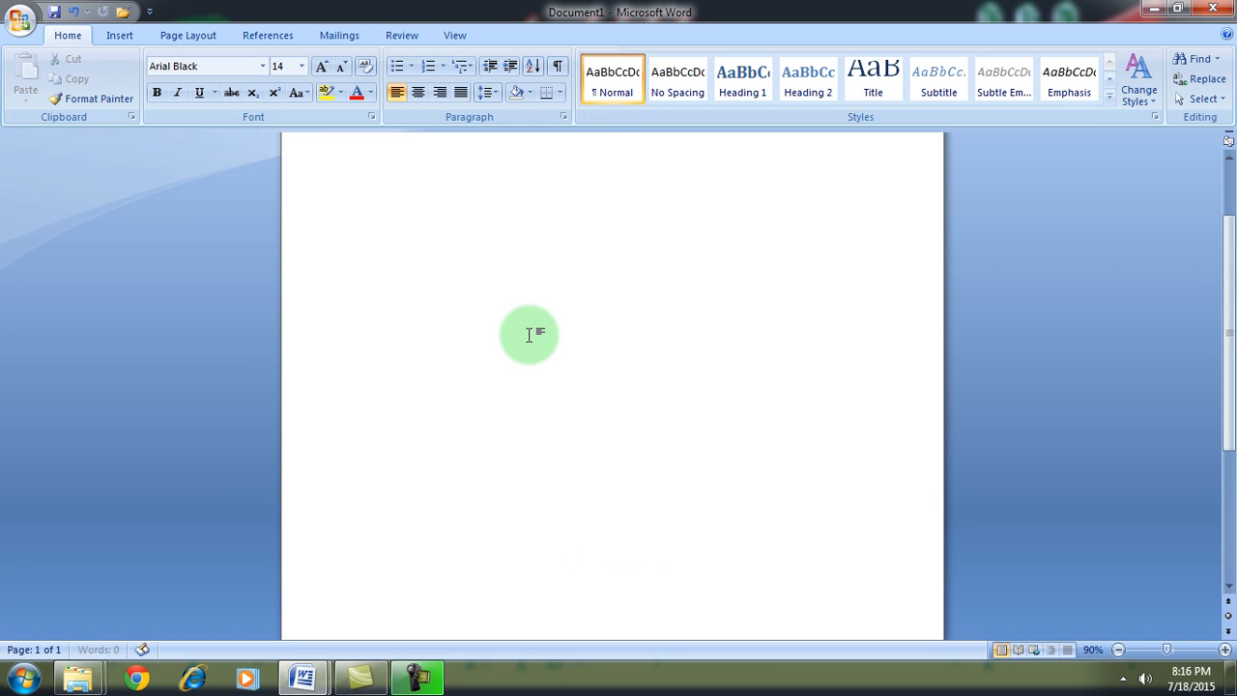
key("Return")
key("Return")
key("Return")
key("Return")
key("Return")
key("Return")
key("Return")
key("Return")
key("Return")
key("Return")
key("Return")
key("Return")
key("Return")
key("Return")
key("Return")
key("Return")
key("Return")
key("Return")
key("Return")
key("Return")
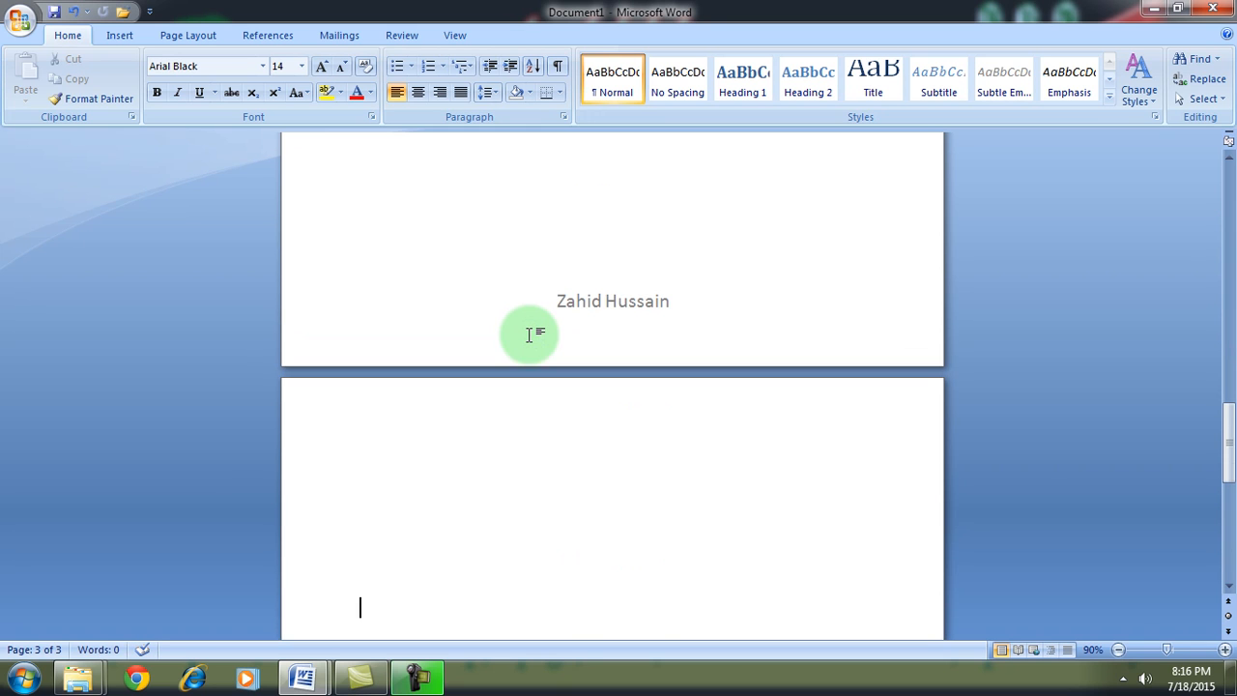
key("ctrl+Return")
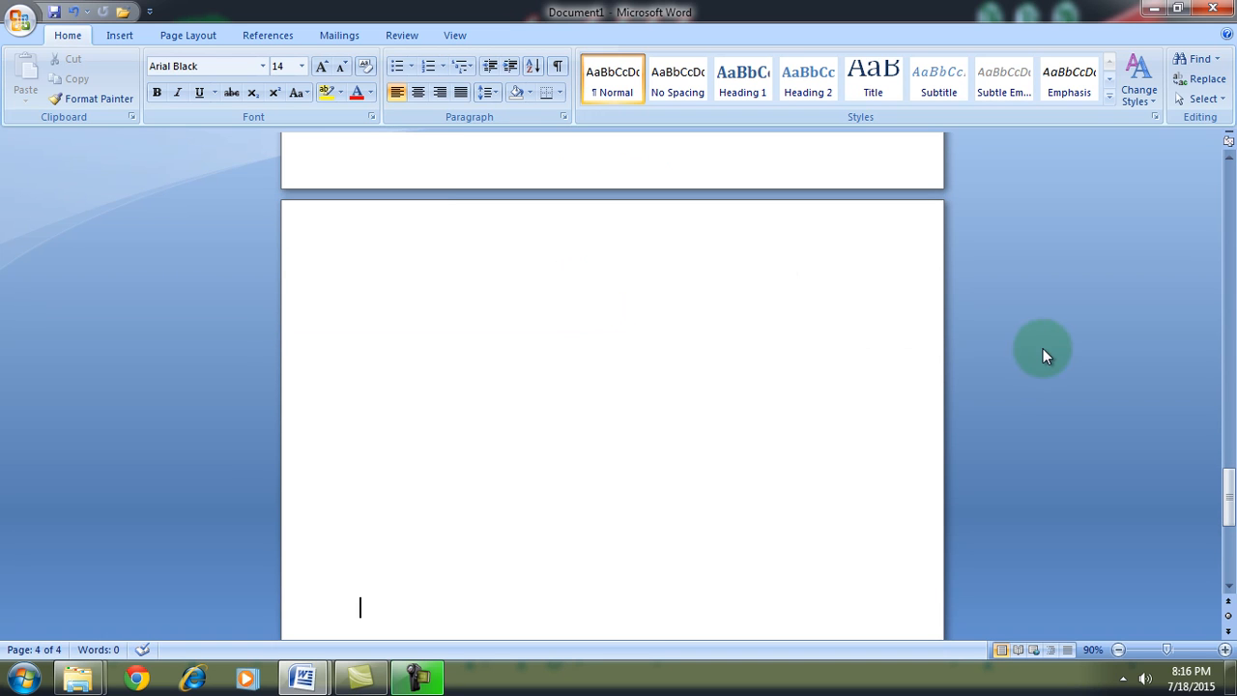
Step: Check the footer at the bottom of the fourth page and minimize the document window
left_click_drag(1229, 498, 1230, 572)
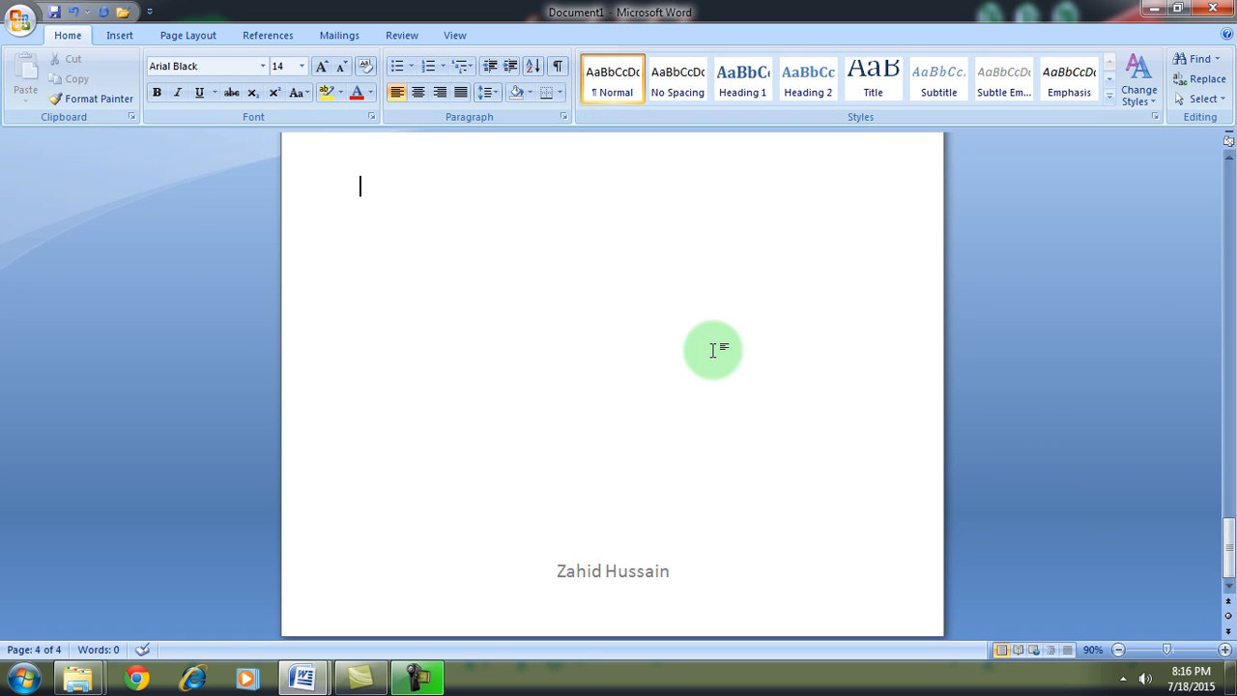
left_click(1153, 10)
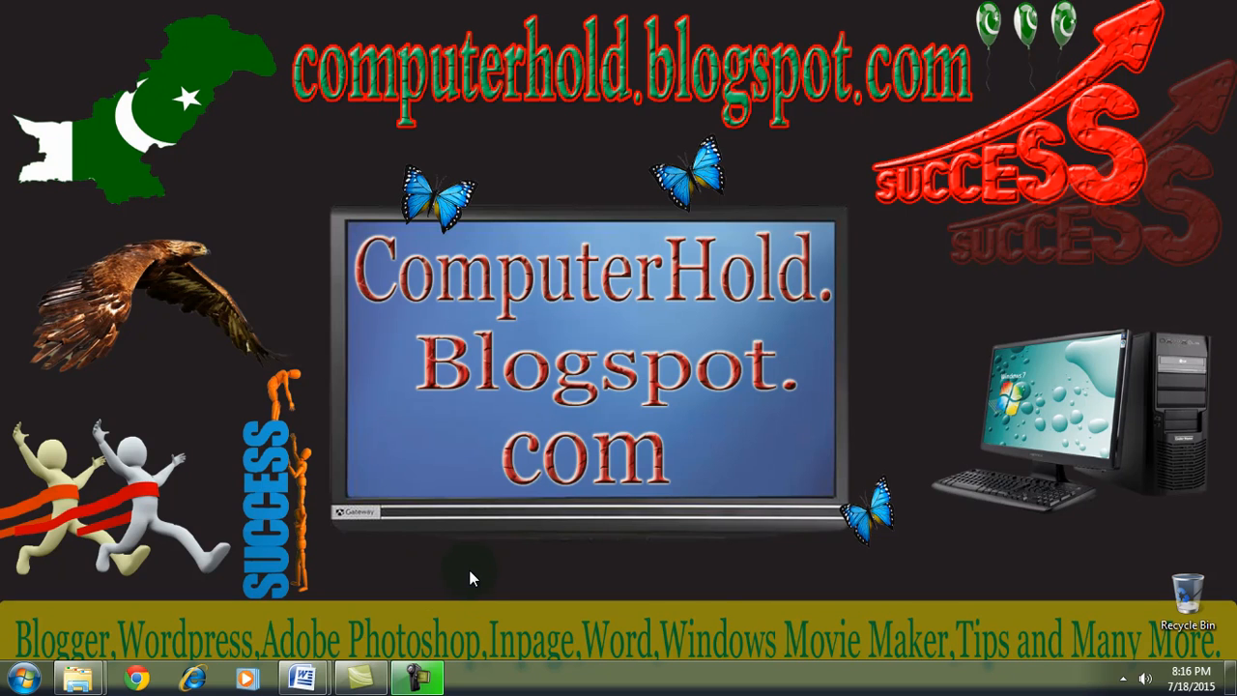